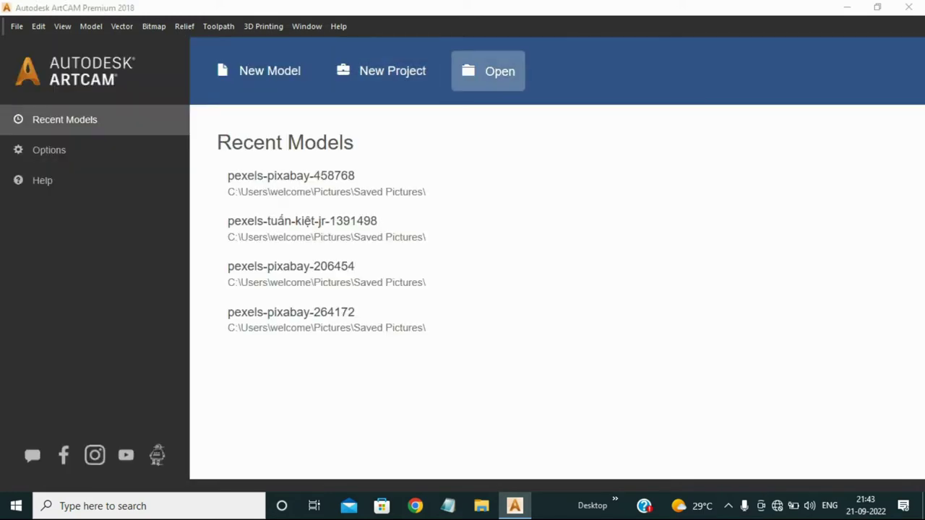
Step: Open the tree of life and bird image as a model 400 mm high with its origin at the centre
click(491, 71)
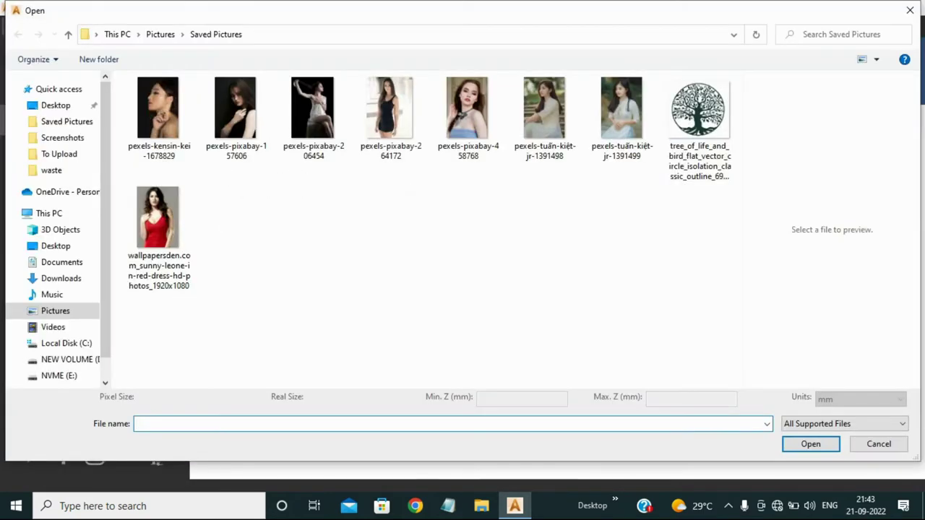
double_click(698, 130)
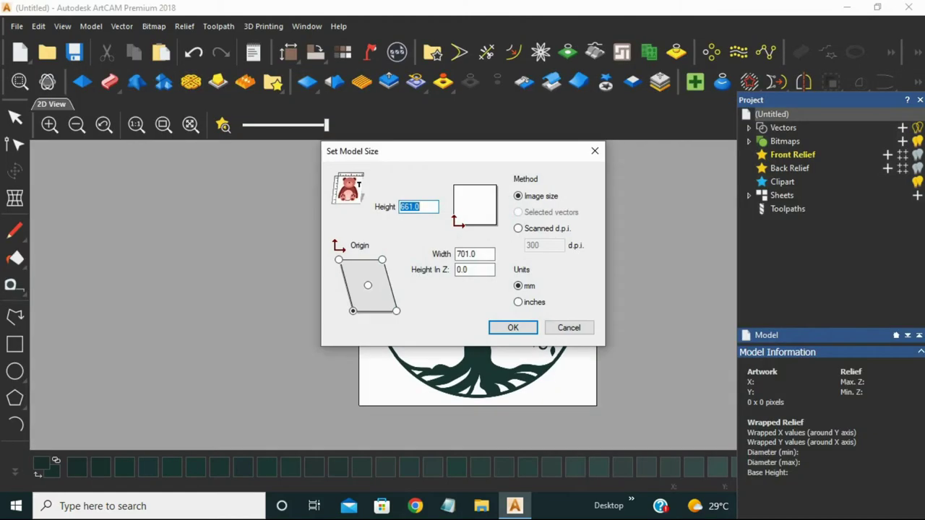
text(400)
click(368, 285)
click(512, 327)
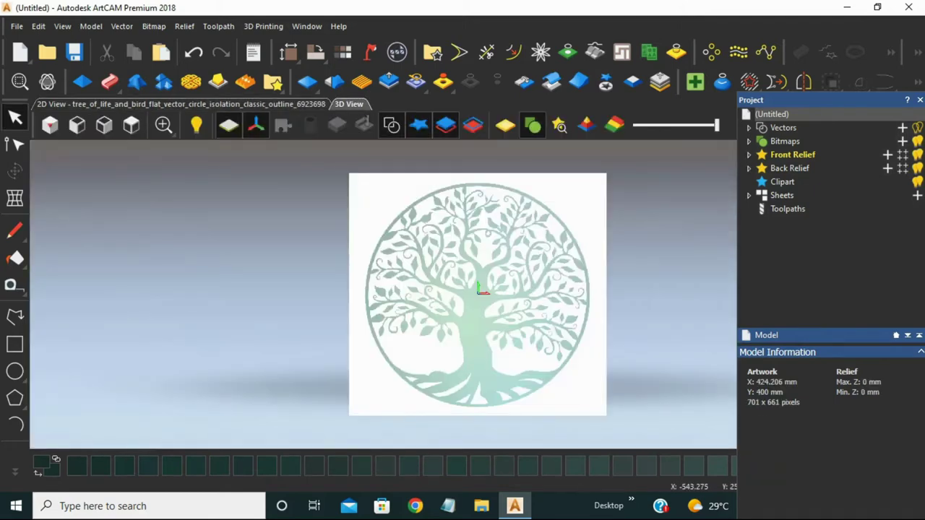
Step: In the 2D view, reduce the tree bitmap to a maximum of 2 colours for Bitmap to Vector conversion
click(186, 105)
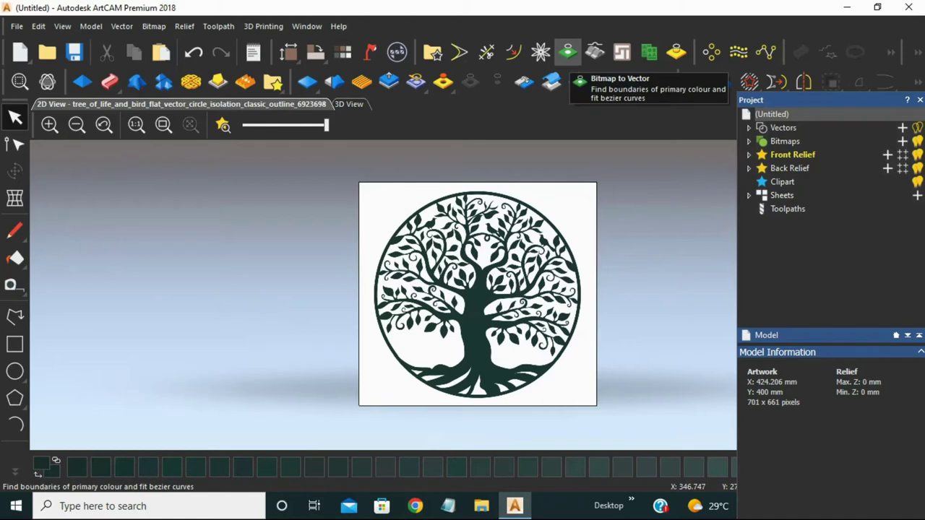
click(568, 52)
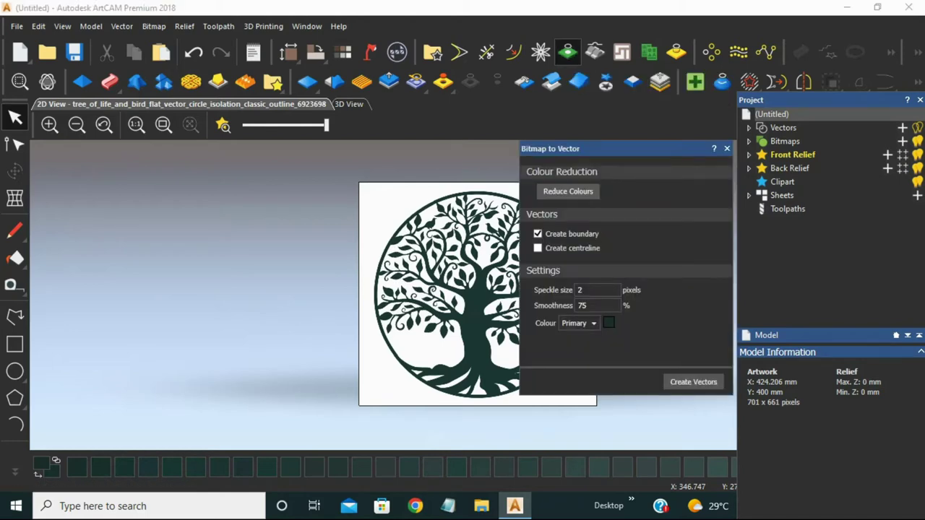
click(568, 190)
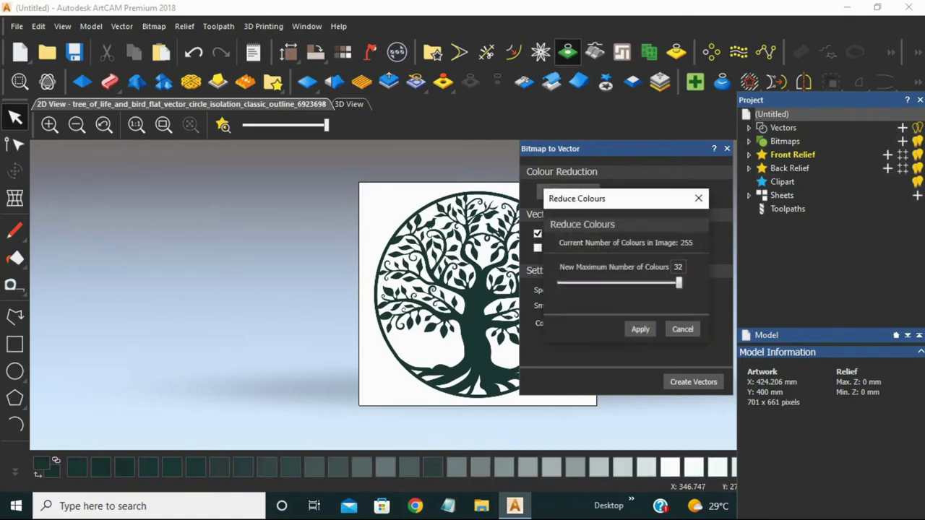
drag(679, 282, 557, 282)
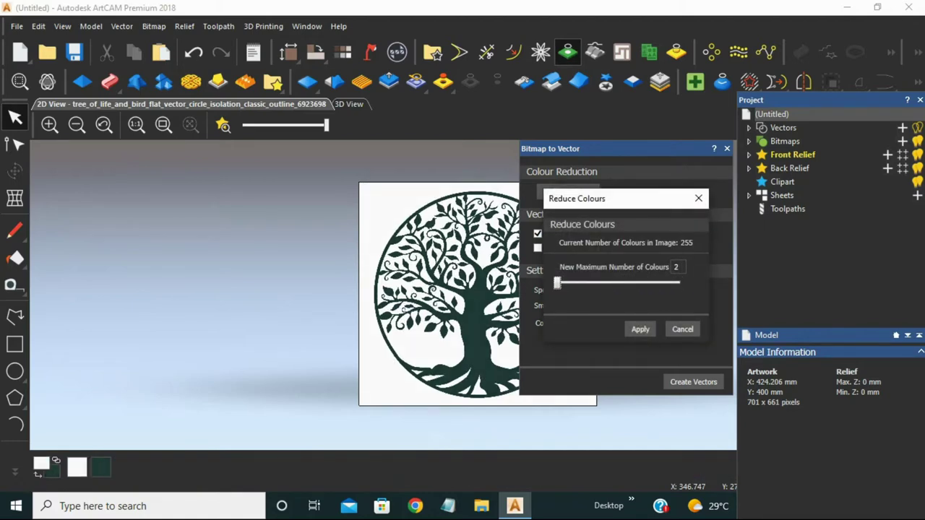
click(640, 330)
Step: Create boundary vectors from the tree bitmap's primary colour with speckle size 2 pixels and smoothness 75%
click(597, 289)
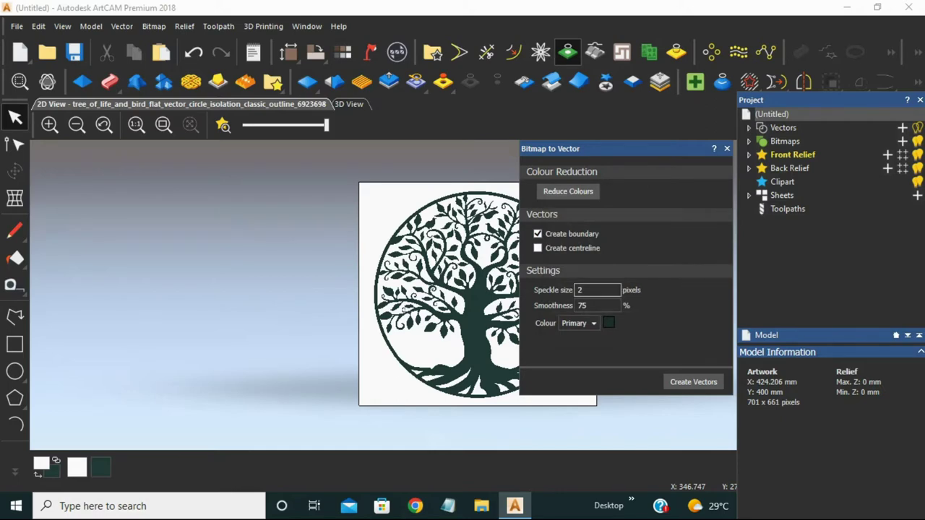
click(597, 305)
click(693, 382)
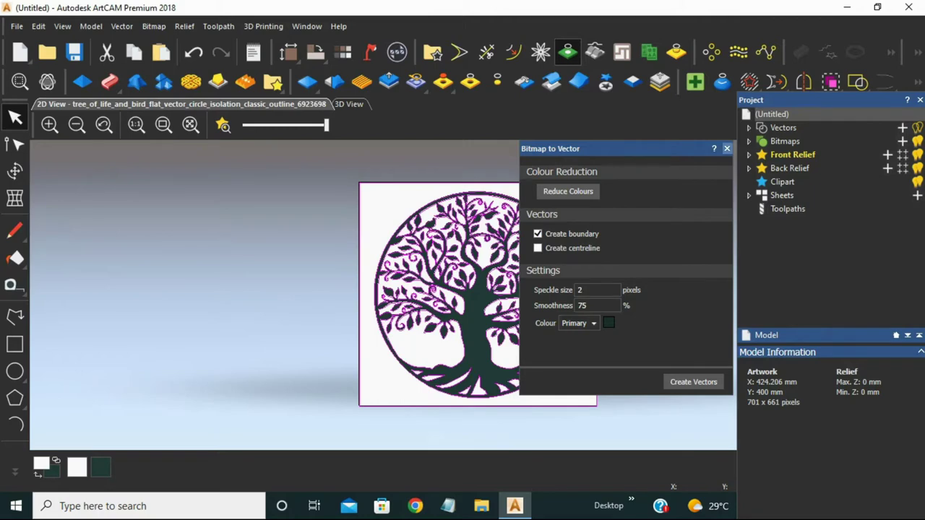
click(726, 149)
Step: Delete the rectangular border vector around the tree circle
scroll(584, 277, up, 1)
scroll(584, 279, down, 1)
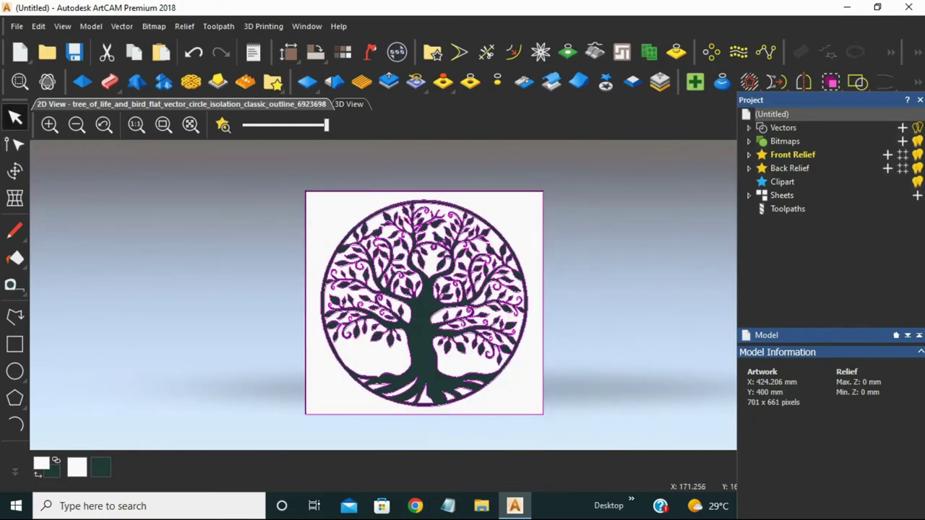
click(520, 204)
click(519, 192)
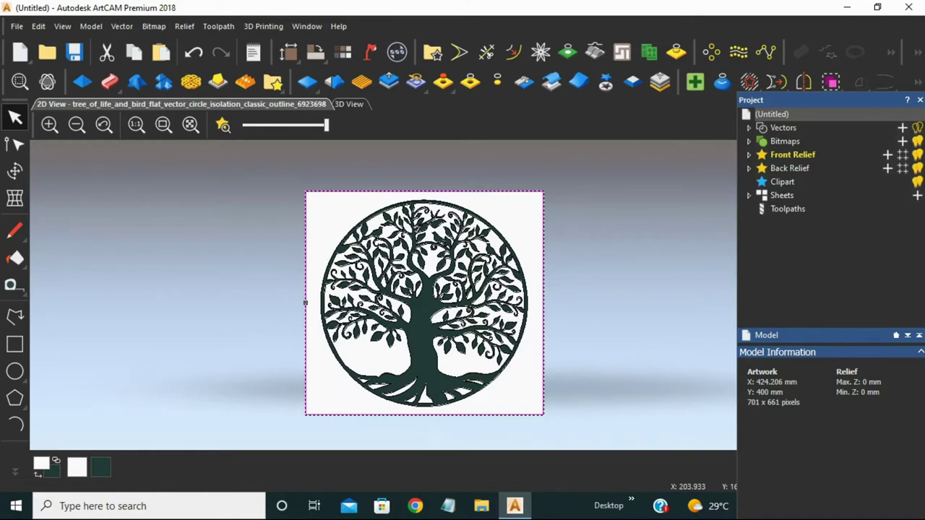
key(Delete)
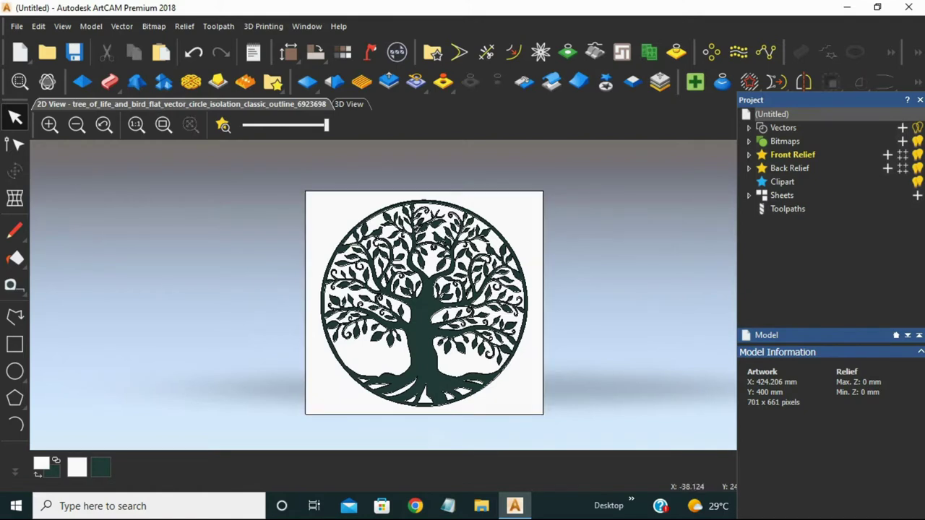
Step: Fade the bitmap to its lightest display and select all the tree and circle vectors
click(322, 125)
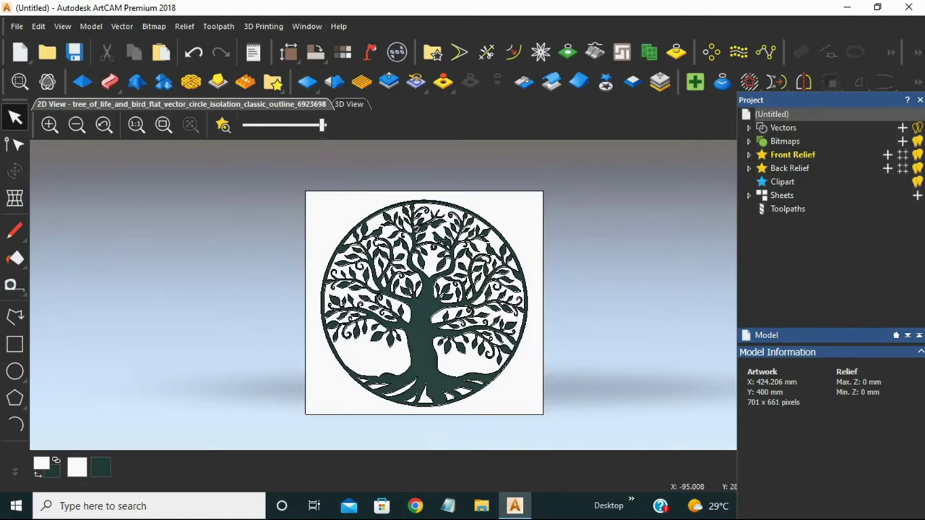
drag(322, 125, 243, 125)
scroll(438, 295, up, 3)
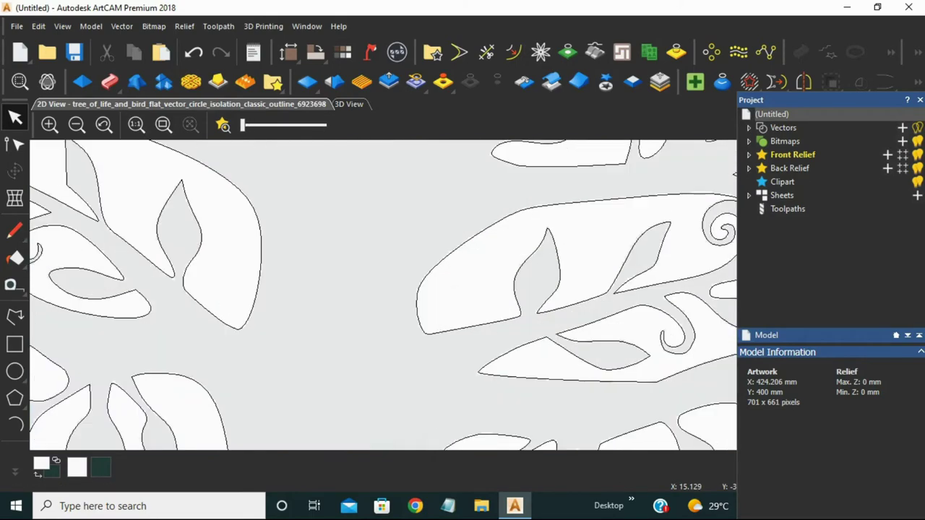
scroll(479, 289, down, 5)
drag(420, 251, 560, 370)
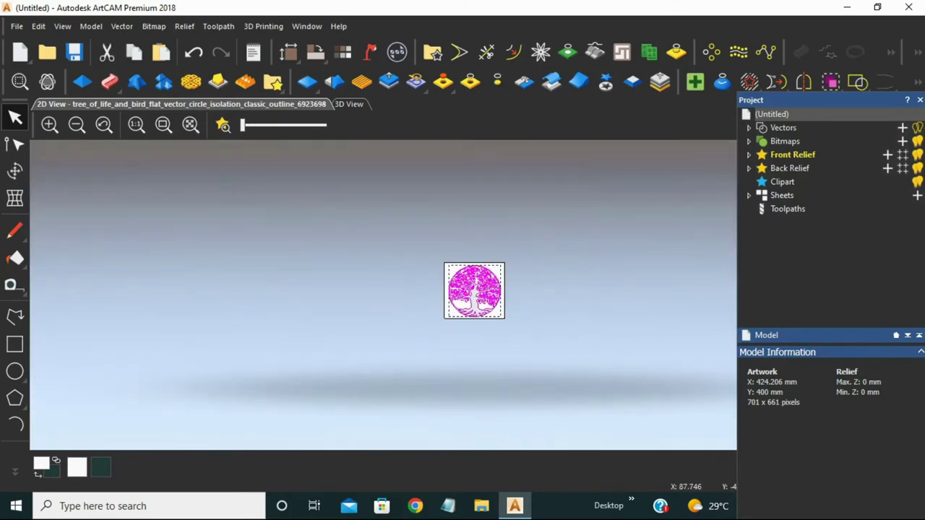
scroll(493, 302, up, 3)
scroll(474, 293, down, 1)
scroll(430, 227, up, 1)
scroll(427, 237, down, 2)
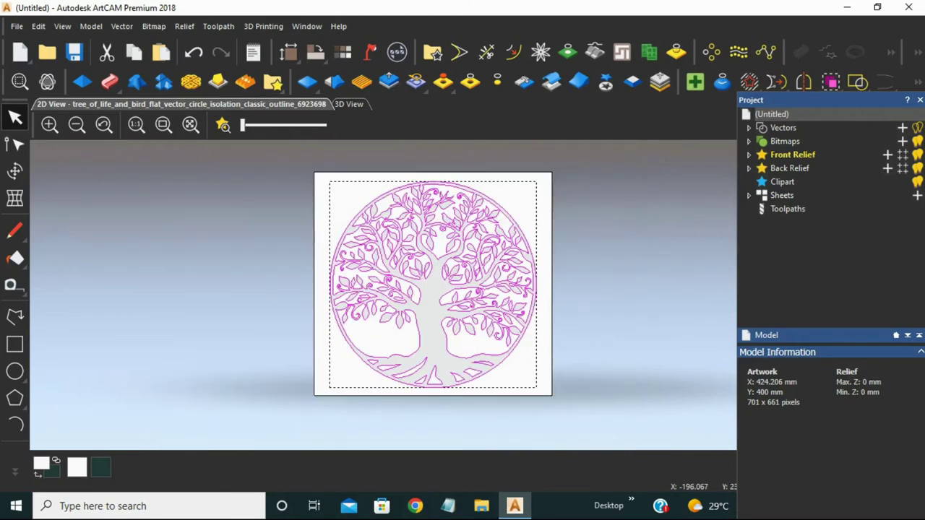
Step: Show the model in the 3D view with the wood material instead of the bitmap colours
click(349, 105)
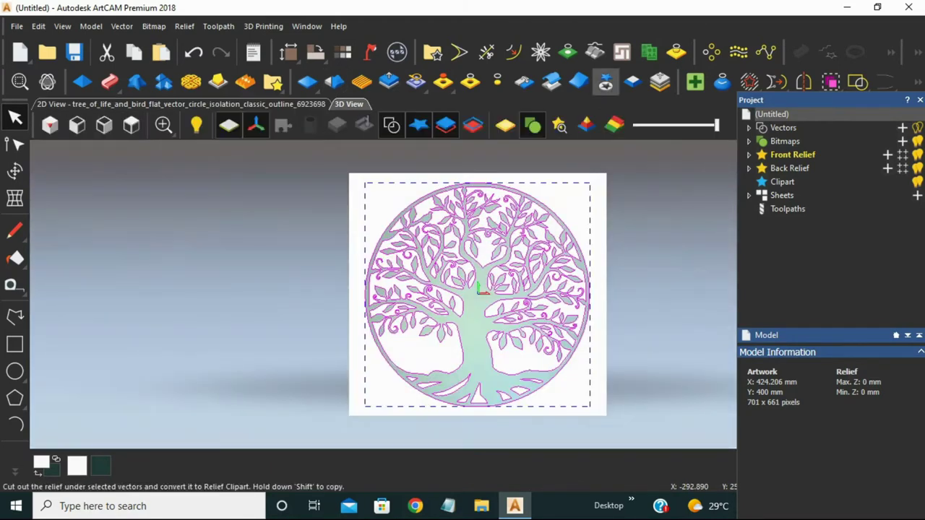
click(505, 125)
scroll(557, 281, down, 1)
scroll(589, 275, up, 1)
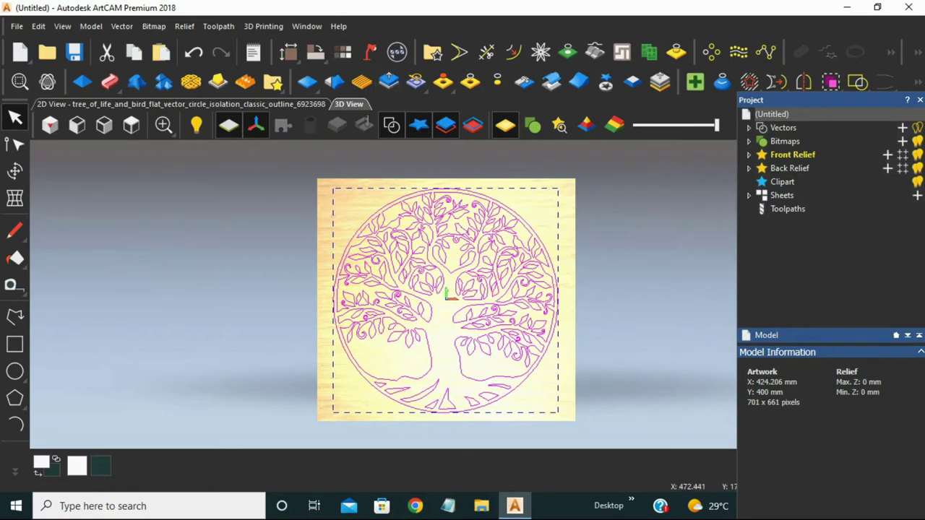
Step: Start a Bevel Carving toolpath for the selected tree vectors with a finish depth of 4 mm
click(787, 209)
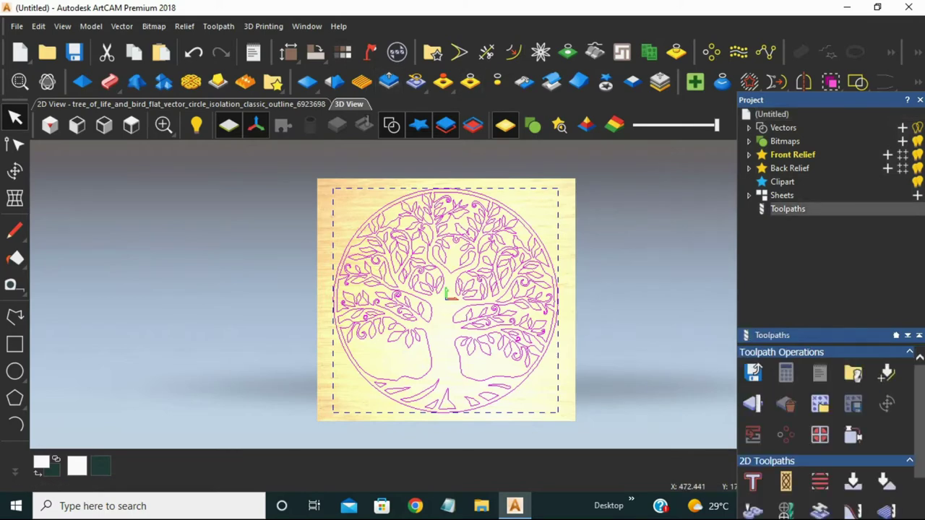
scroll(830, 426, down, 3)
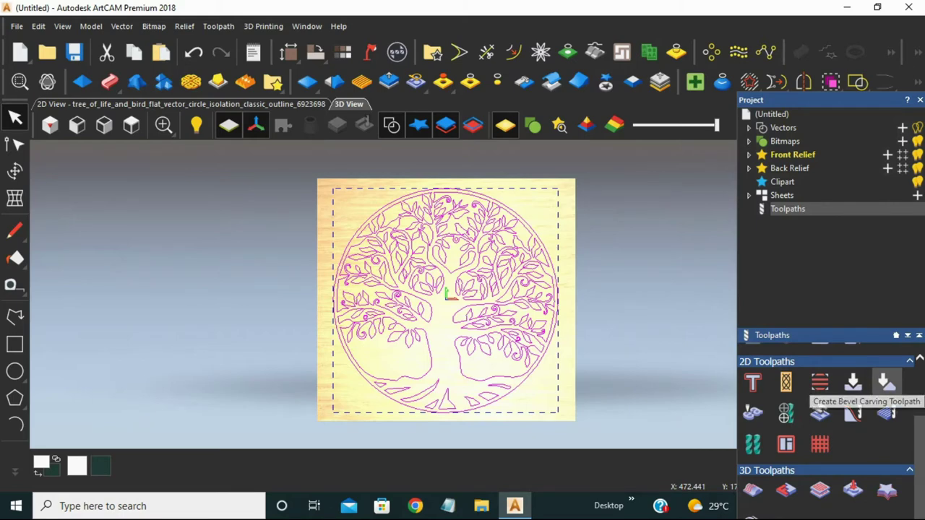
click(886, 383)
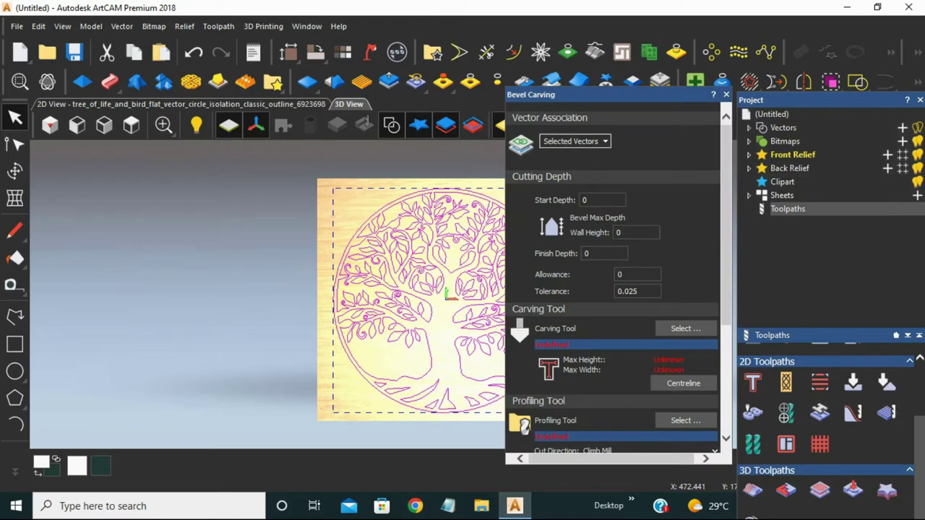
click(635, 232)
key(Tab)
text(4)
scroll(614, 282, down, 3)
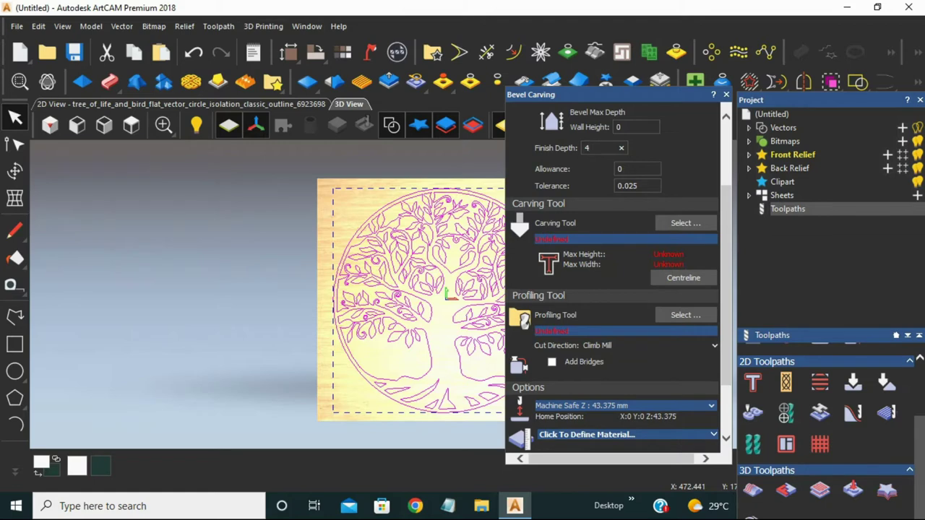
Step: Choose the V-Bit 32 mm 90 degree from the Wood or Plastic V-Carving group as the carving tool
click(685, 222)
scroll(354, 249, down, 6)
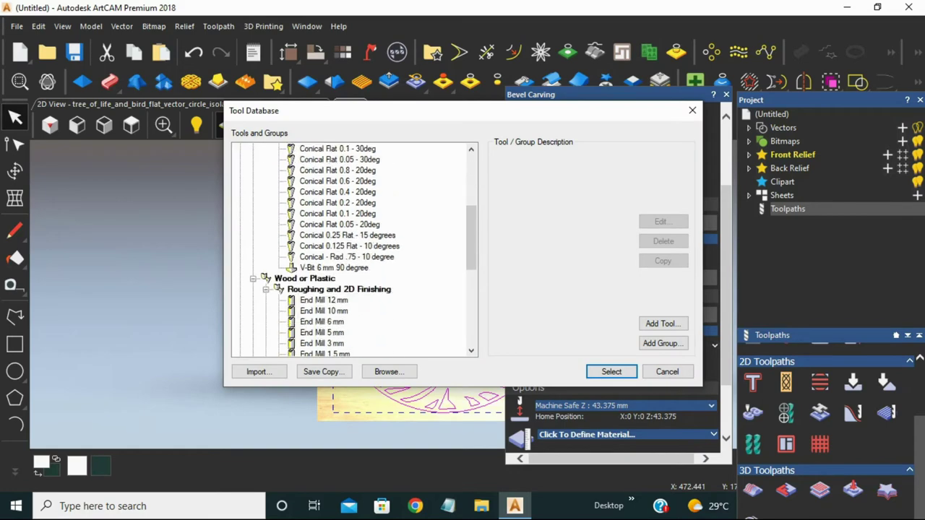
scroll(354, 249, down, 4)
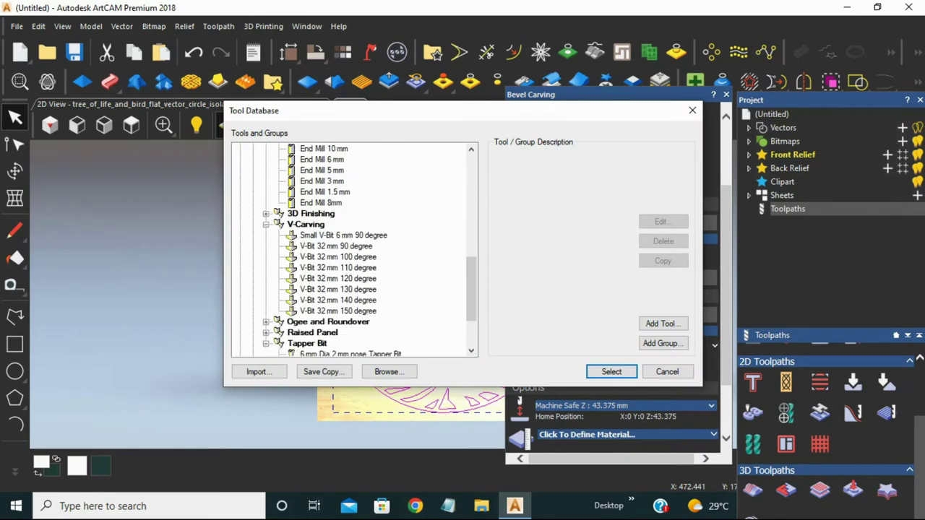
click(336, 246)
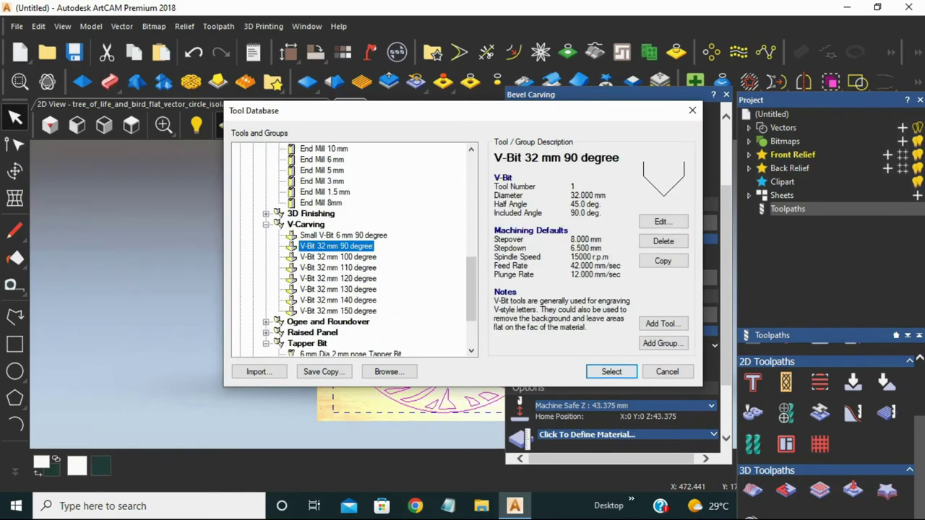
click(611, 371)
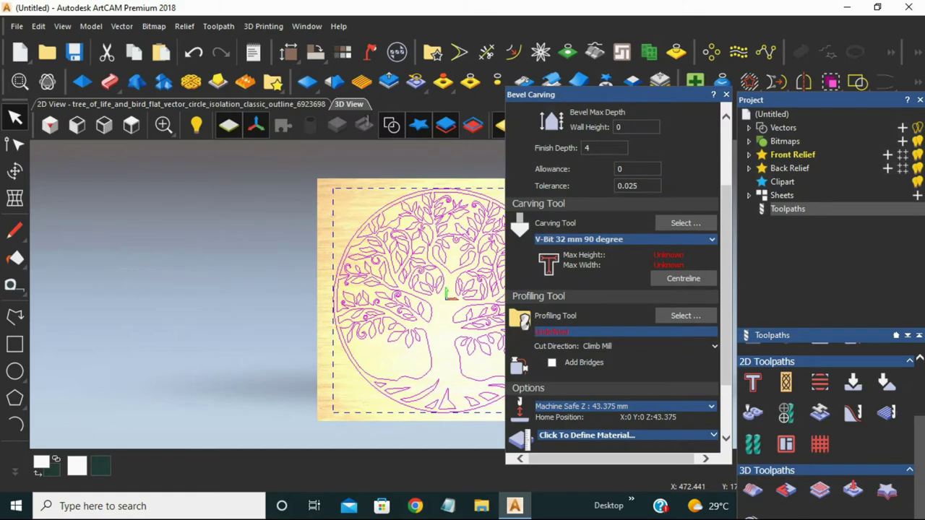
Step: Try to calculate the bevel carving toolpath without choosing a profiling tool
scroll(614, 282, down, 2)
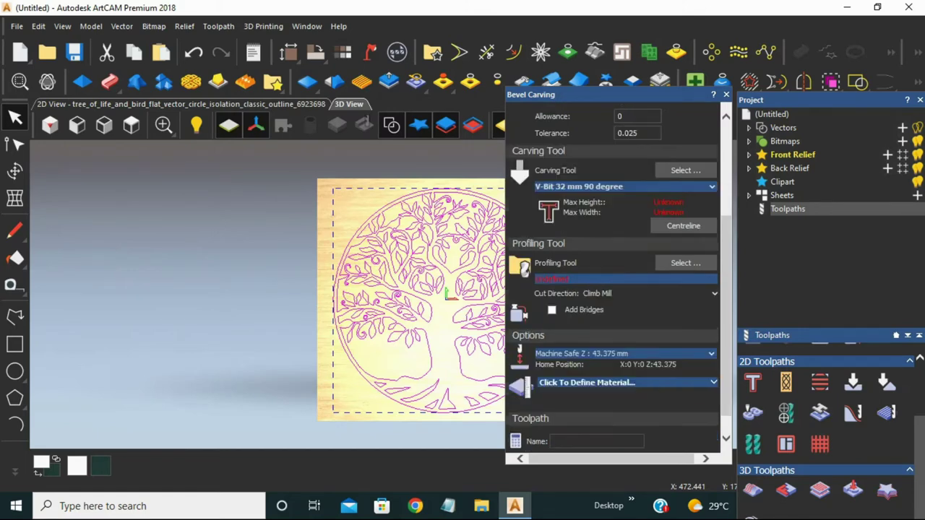
scroll(614, 282, down, 1)
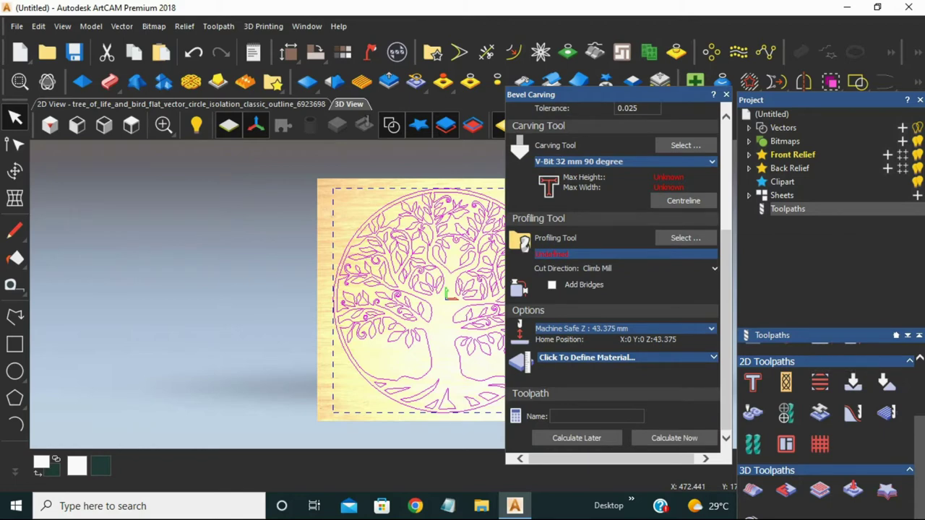
scroll(614, 282, up, 2)
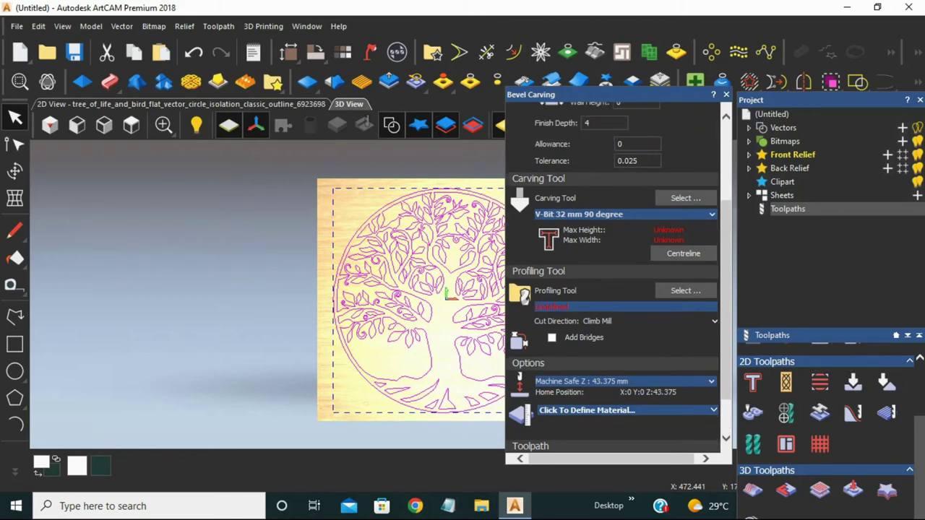
scroll(614, 282, down, 2)
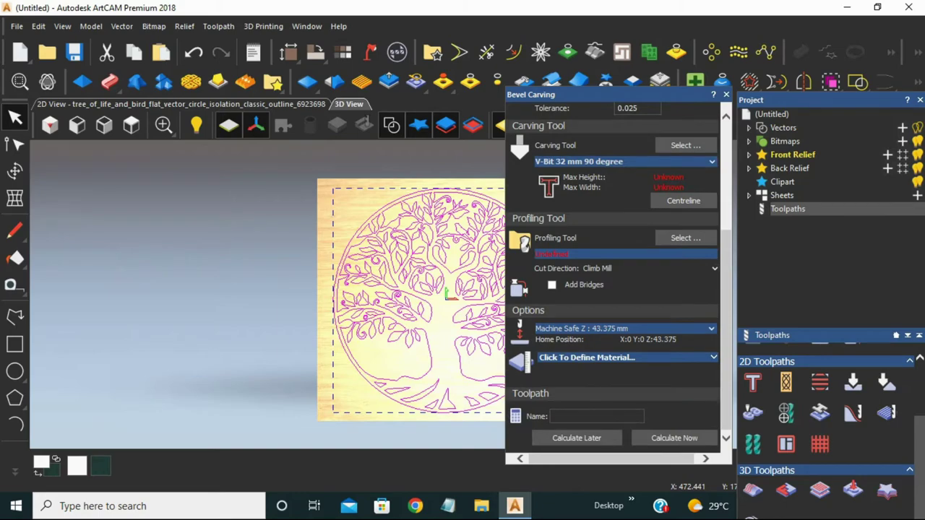
click(685, 237)
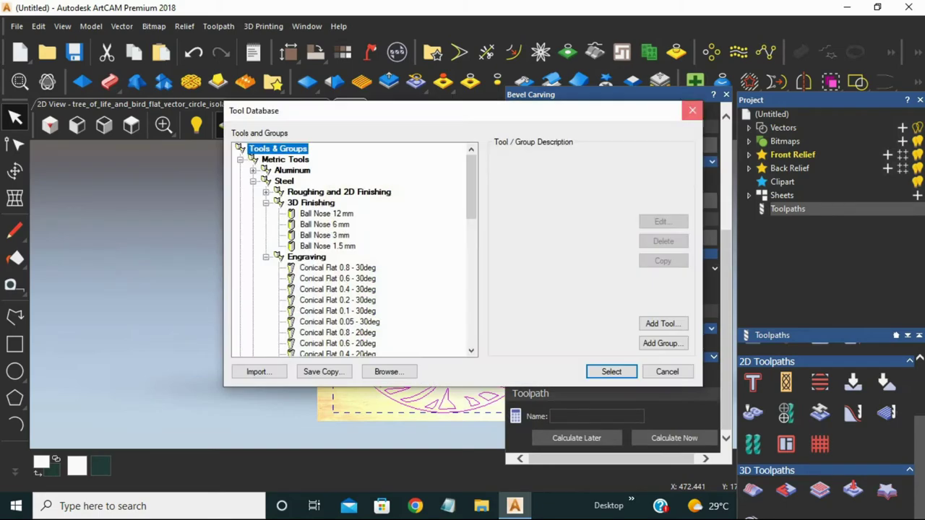
click(692, 110)
click(674, 438)
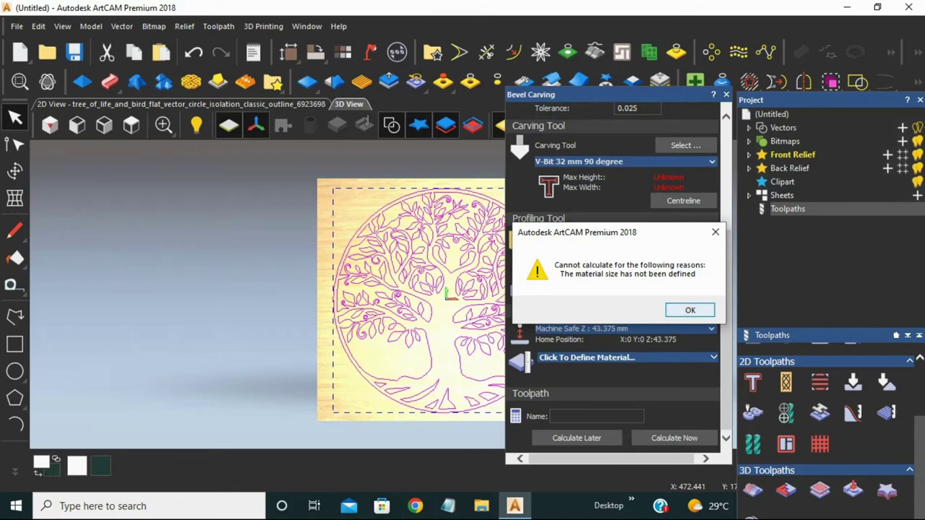
click(690, 309)
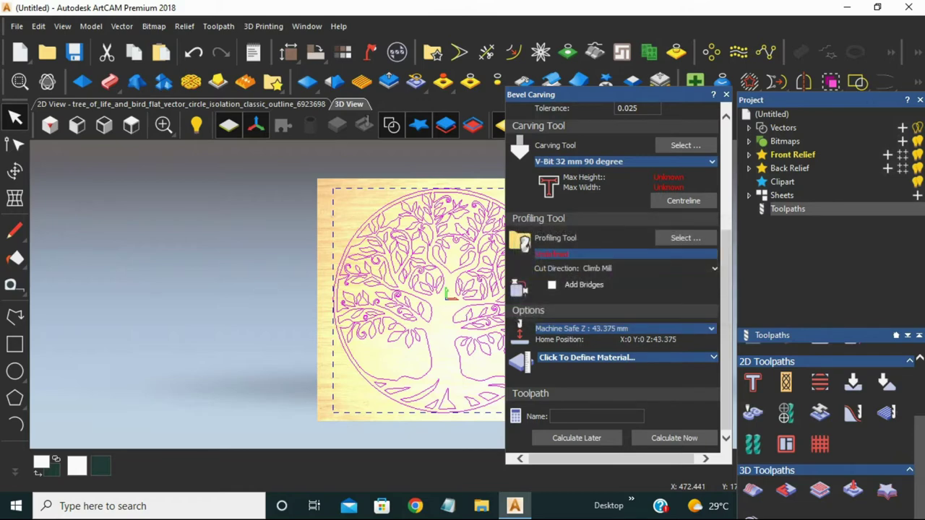
Step: Define a material thickness of 20 mm and calculate the bevel carving toolpath, continuing with a truncated bevel
click(587, 357)
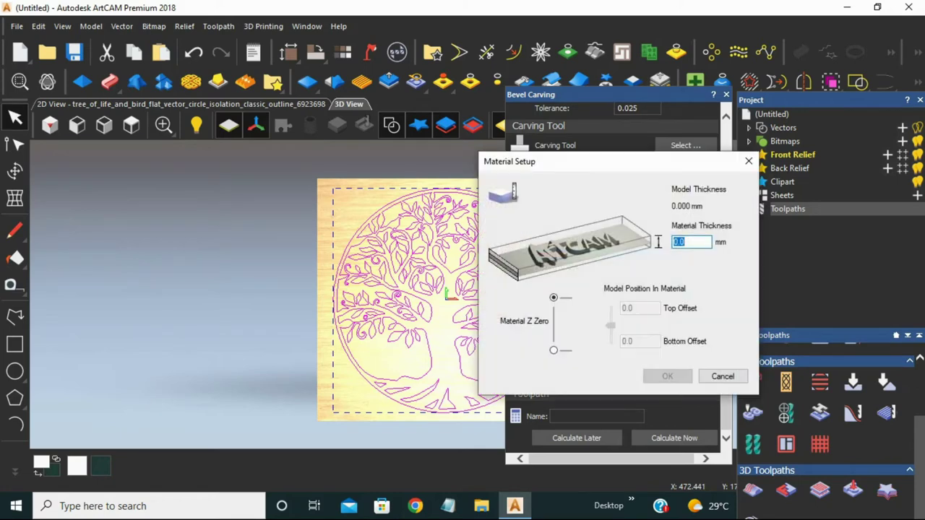
text(20)
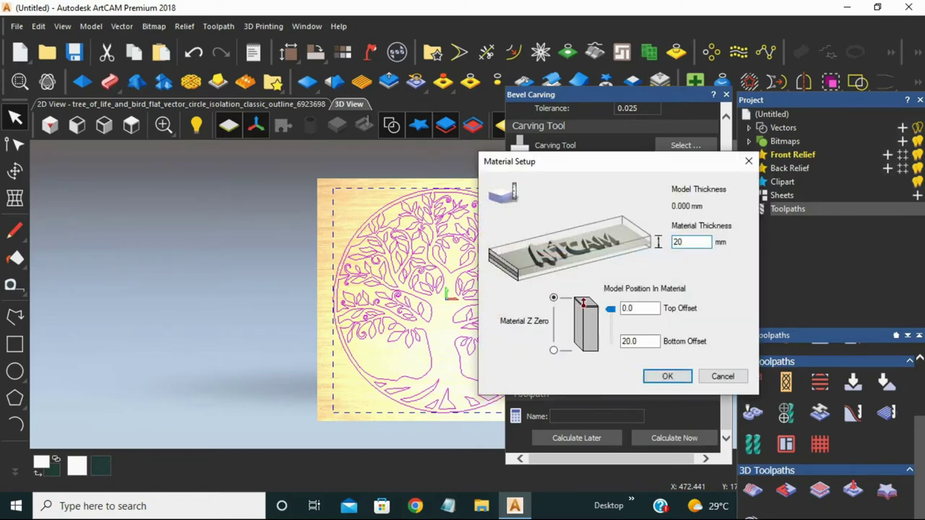
key(Return)
click(674, 437)
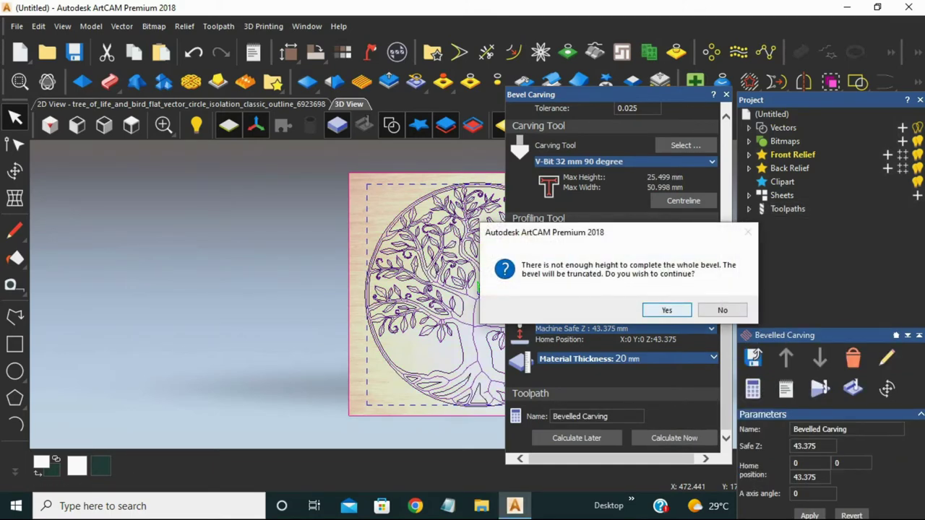
key(Return)
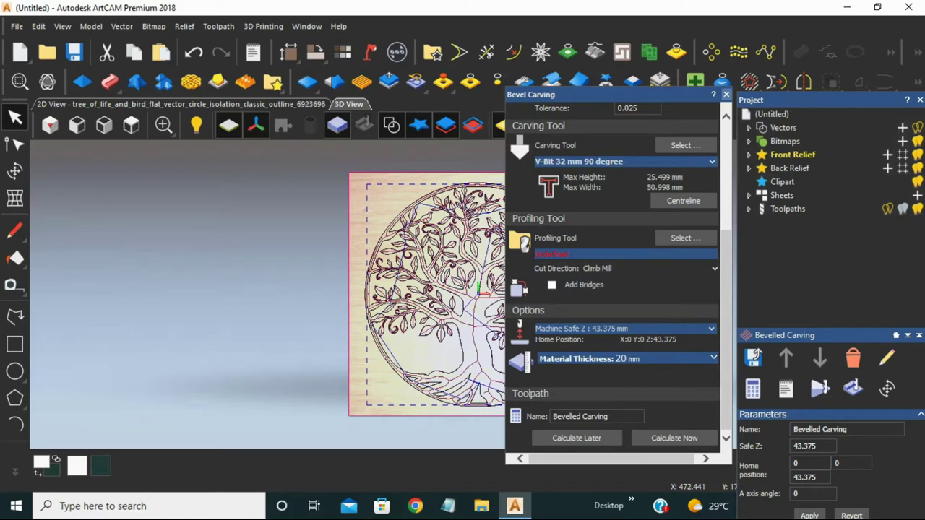
click(727, 94)
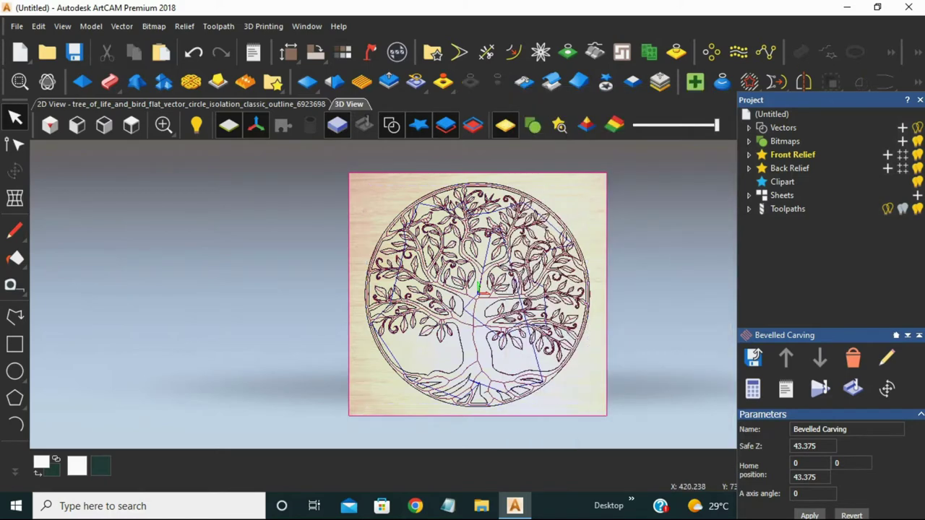
Step: Simulate the bevelled carving toolpath at fast speed and inspect the carved tree up close and from above
click(819, 389)
click(832, 448)
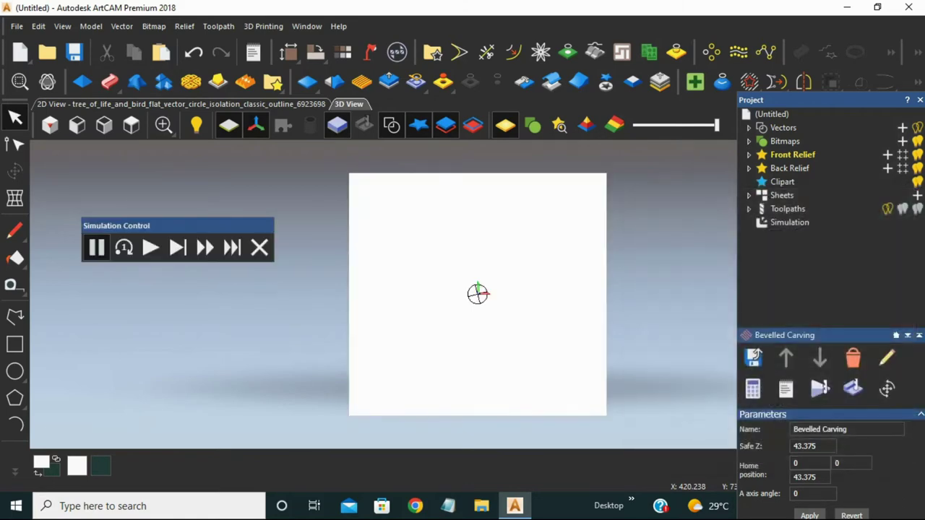
click(205, 248)
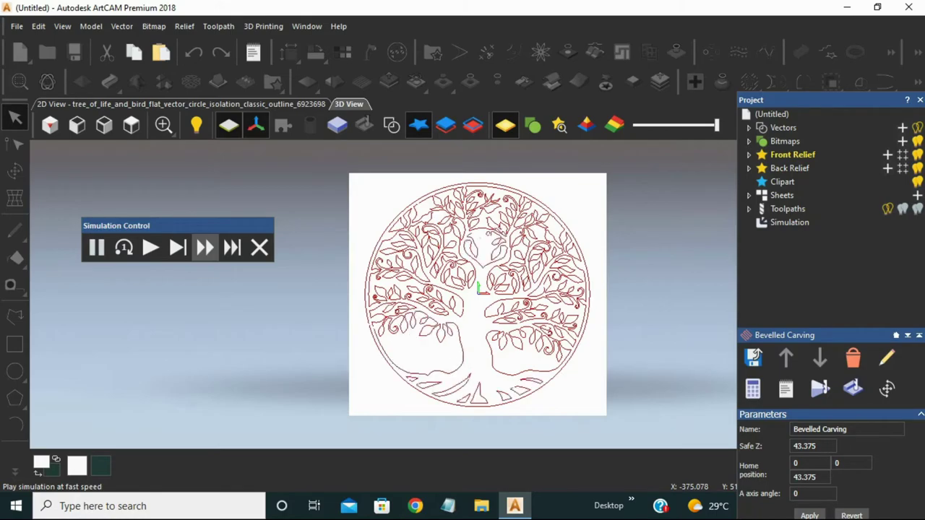
scroll(446, 320, up, 3)
drag(446, 332, 477, 293)
scroll(471, 275, up, 3)
scroll(478, 293, down, 5)
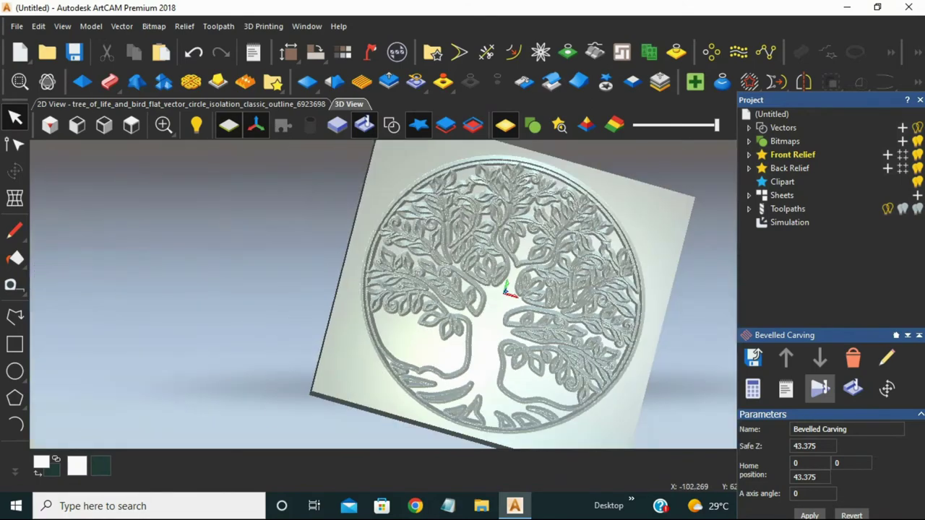
click(131, 125)
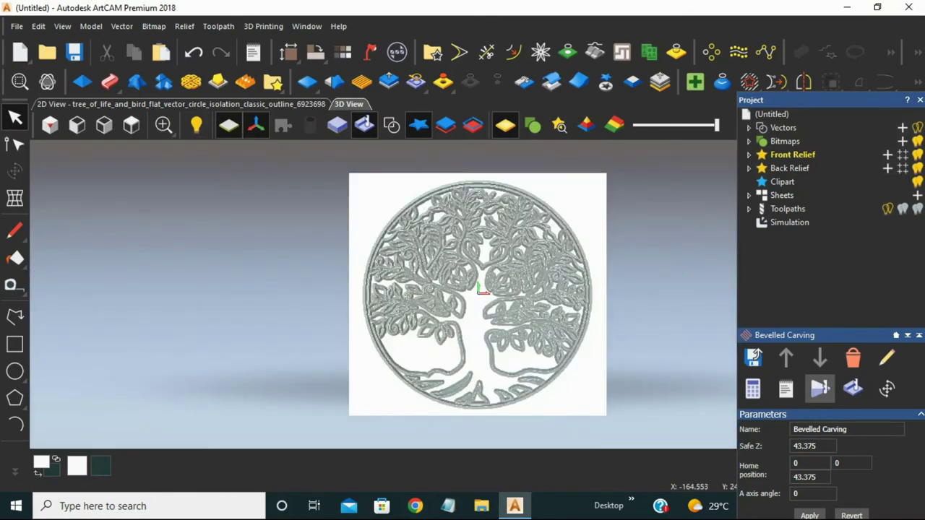
Step: Select the whole tree design in the 2D view and start a 2D Area Clearance toolpath with a finish depth of 4 mm
click(181, 104)
drag(364, 191, 683, 417)
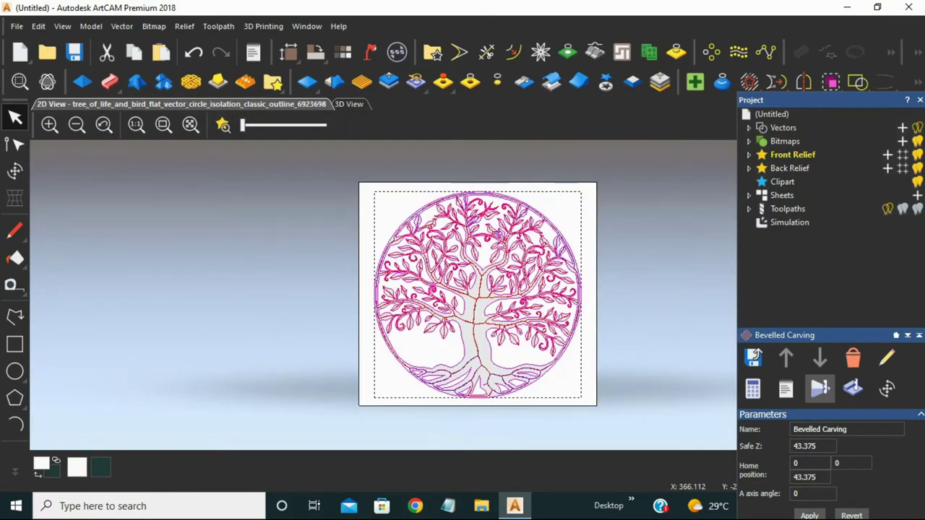
click(349, 104)
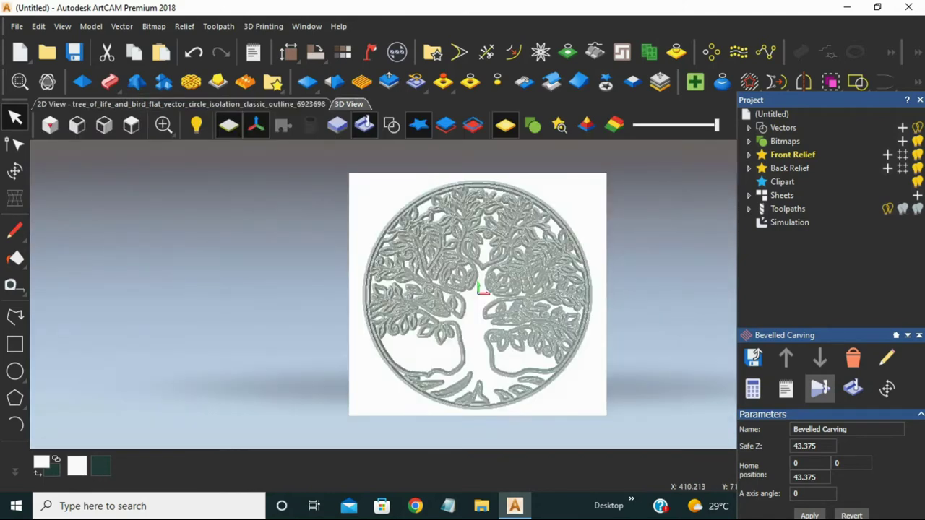
click(787, 209)
scroll(819, 419, down, 3)
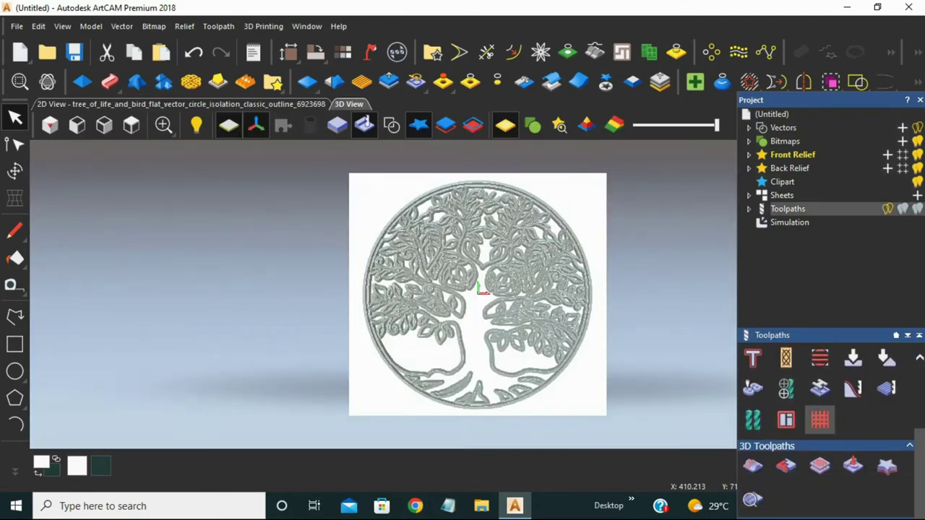
scroll(819, 424, up, 2)
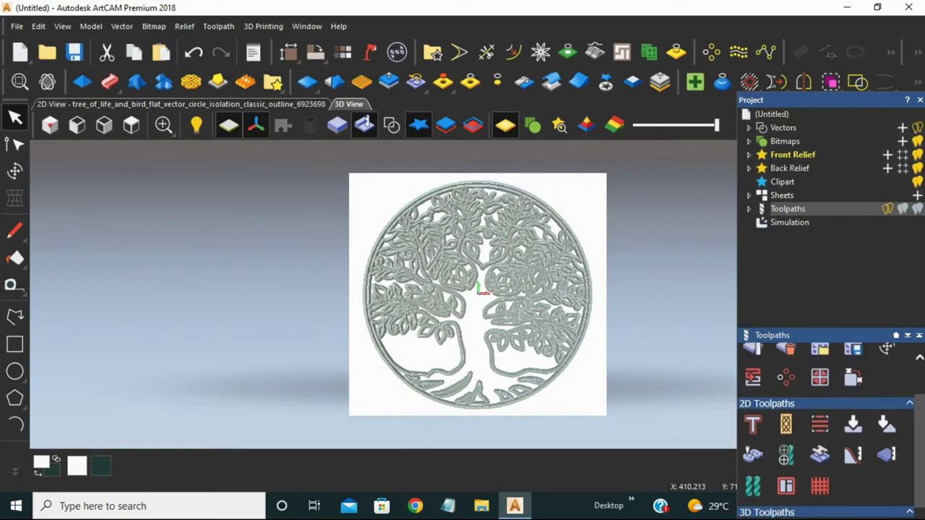
click(819, 424)
click(670, 200)
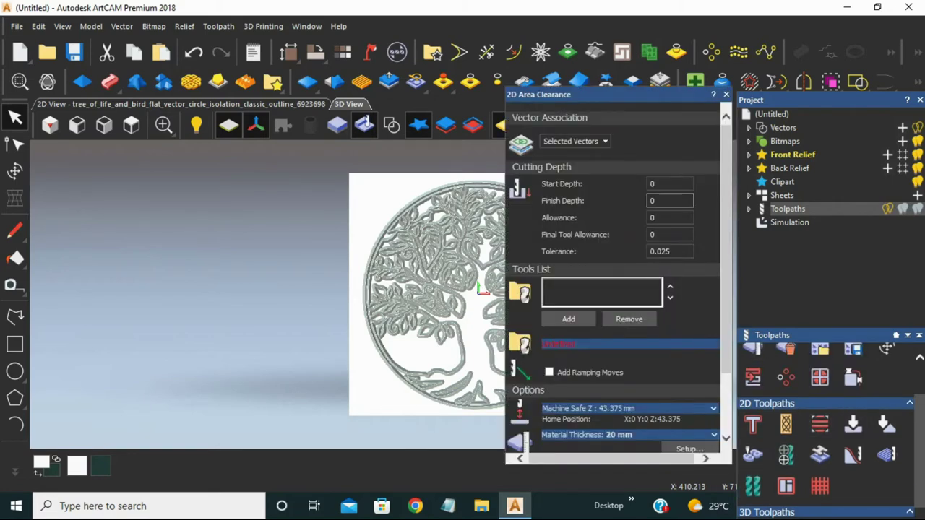
double_click(658, 200)
text(4)
scroll(614, 275, down, 2)
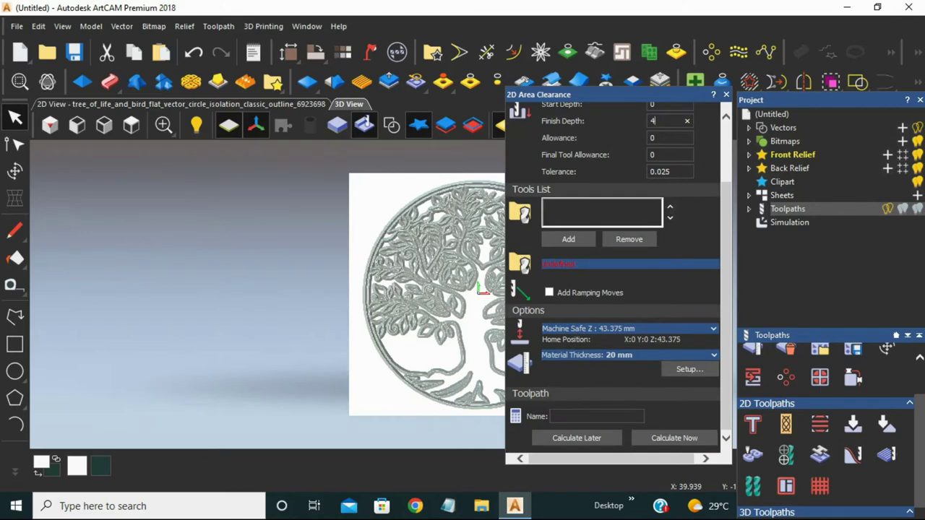
Step: Add the End Mill 3 mm from the Wood or Plastic Roughing and 2D Finishing group as the clearance tool
click(569, 239)
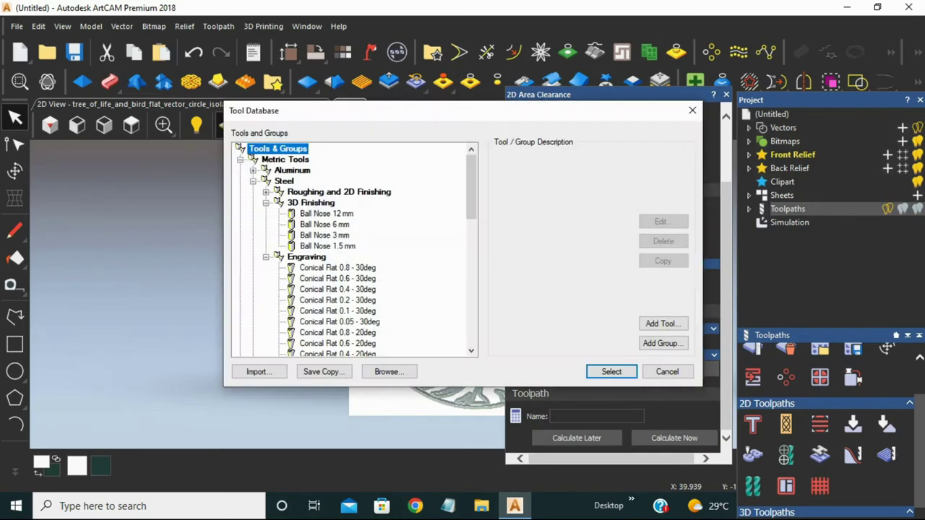
scroll(354, 249, down, 4)
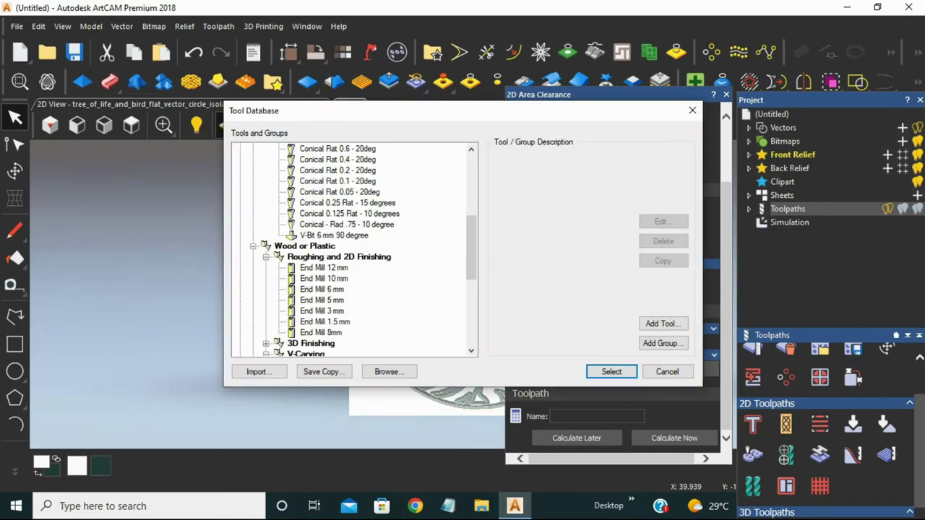
click(322, 311)
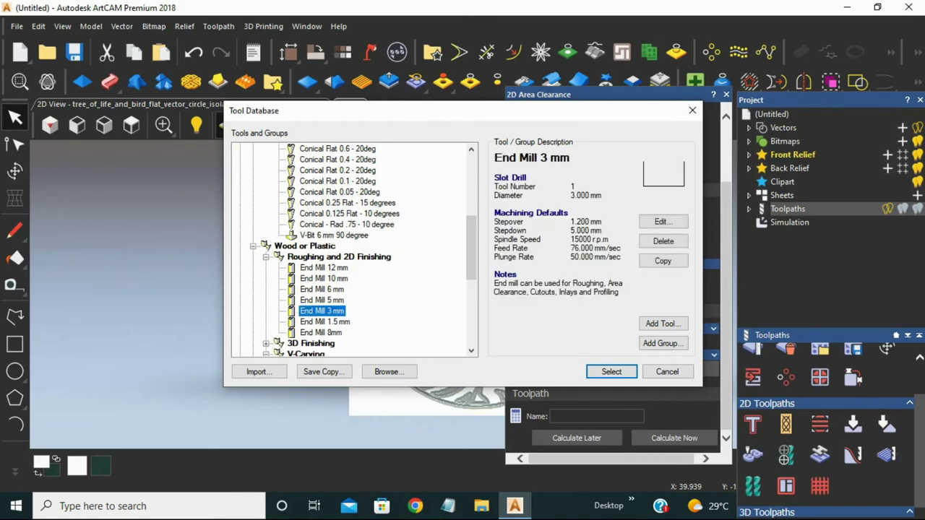
click(611, 372)
click(614, 353)
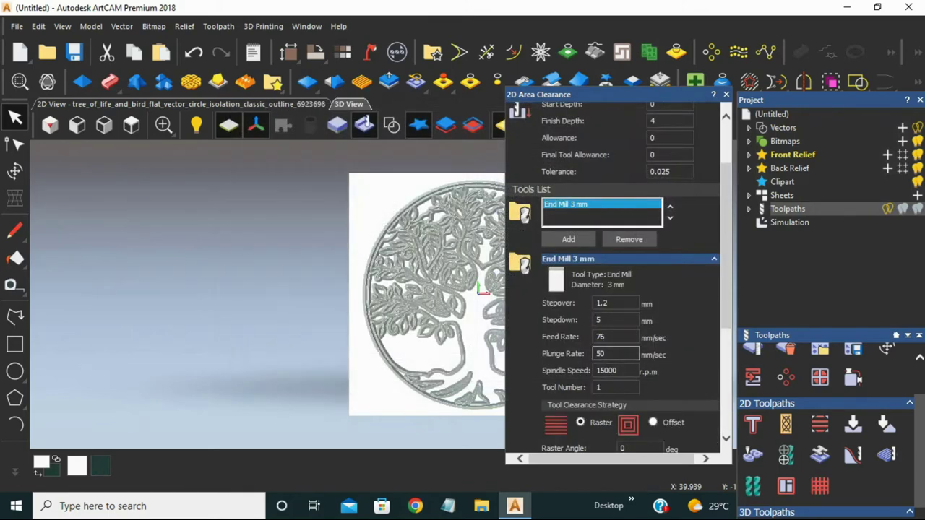
Step: Try to calculate the area clearance toolpath with the current selection
scroll(621, 336, down, 3)
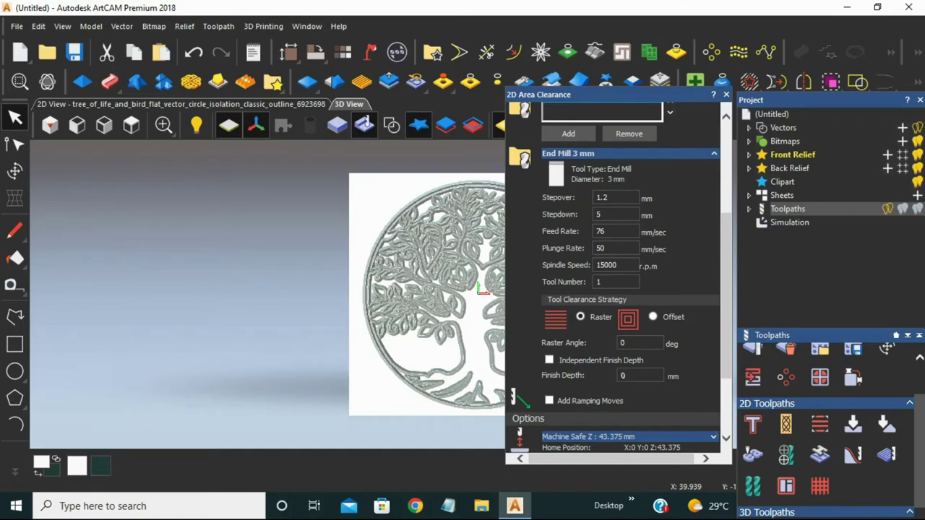
scroll(618, 274, down, 3)
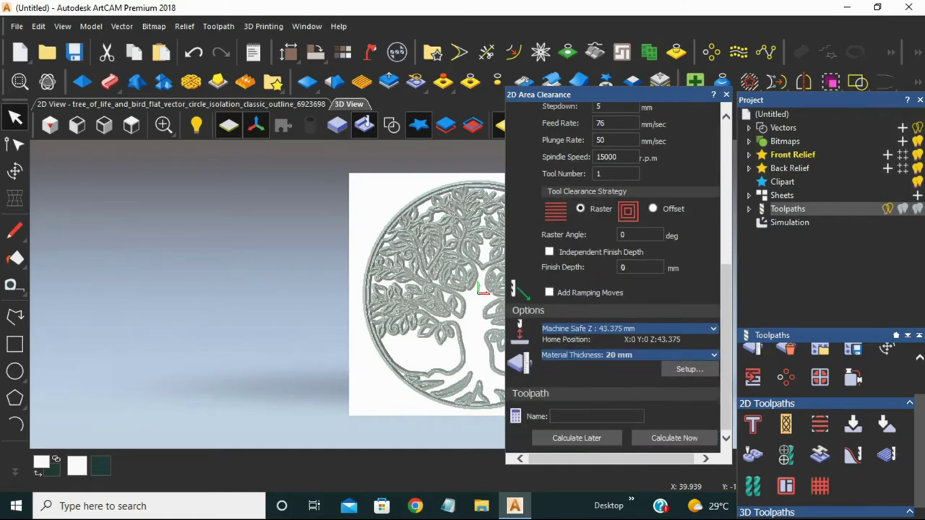
click(674, 437)
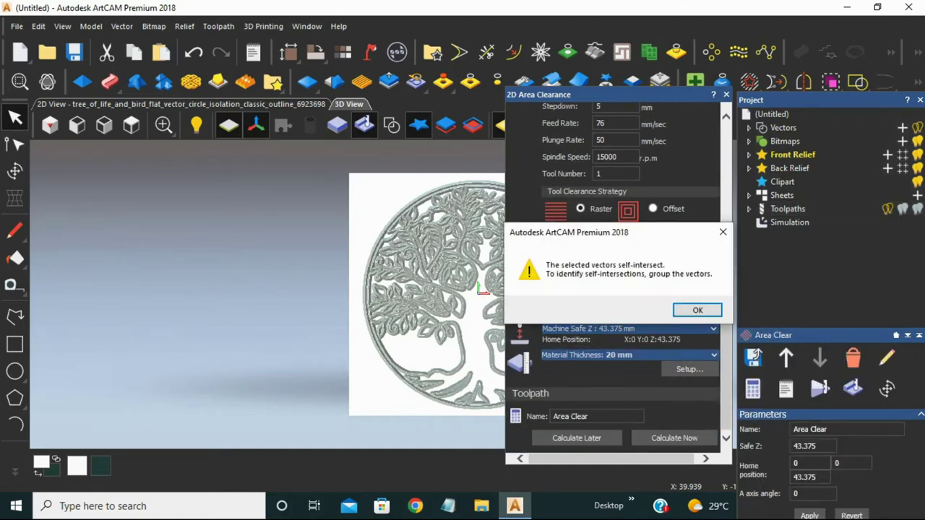
key(Return)
key(Return)
Step: Remove the bevel toolpath lines from the selection in the 2D view and calculate the area clearance from the selected tree vectors
click(576, 141)
click(574, 156)
click(194, 105)
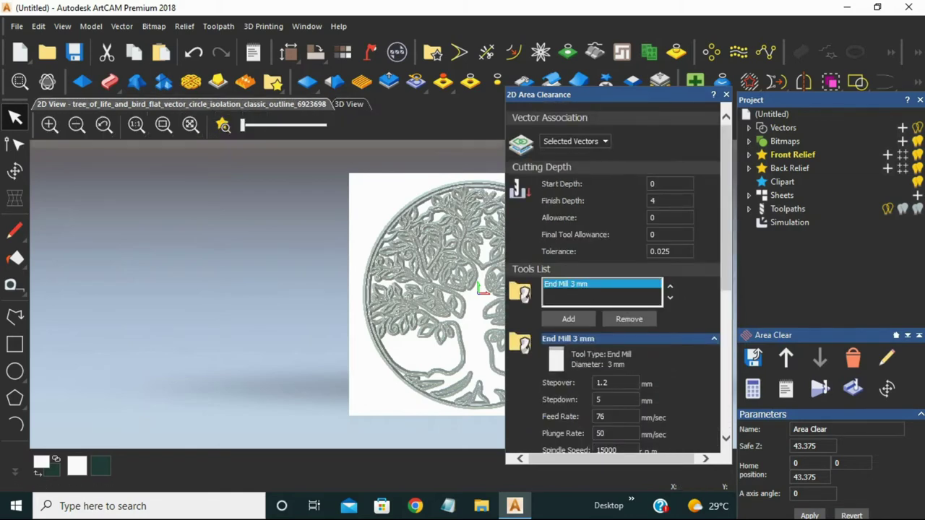
scroll(477, 294, down, 3)
scroll(495, 310, up, 4)
scroll(478, 296, down, 2)
scroll(443, 230, up, 3)
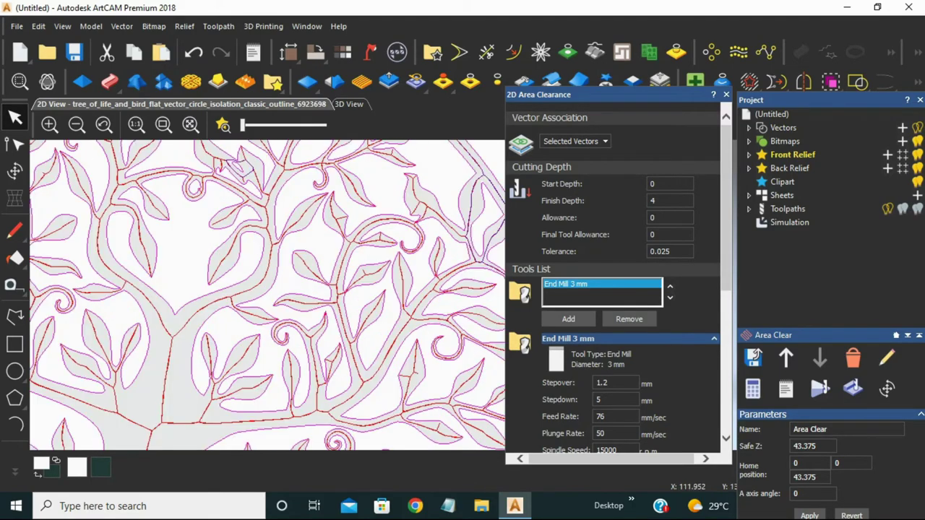
shift+click(271, 354)
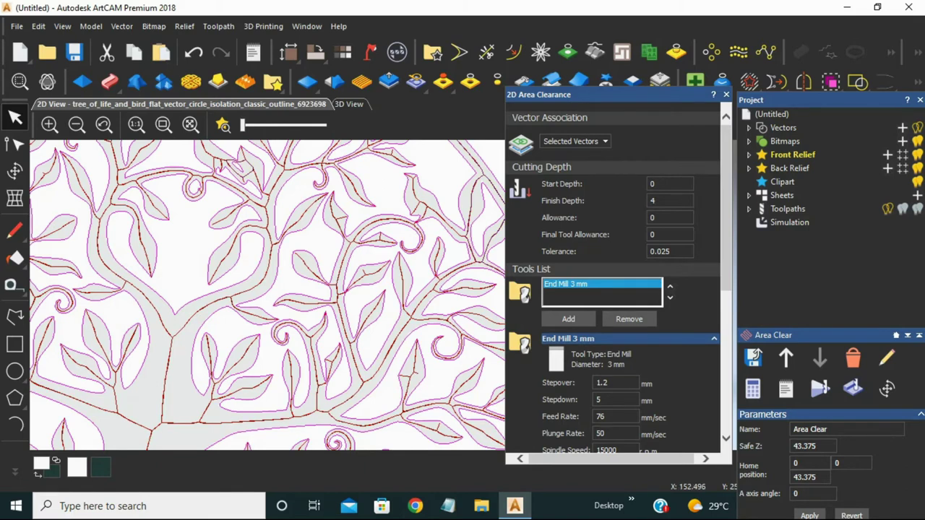
scroll(618, 346, down, 5)
click(675, 439)
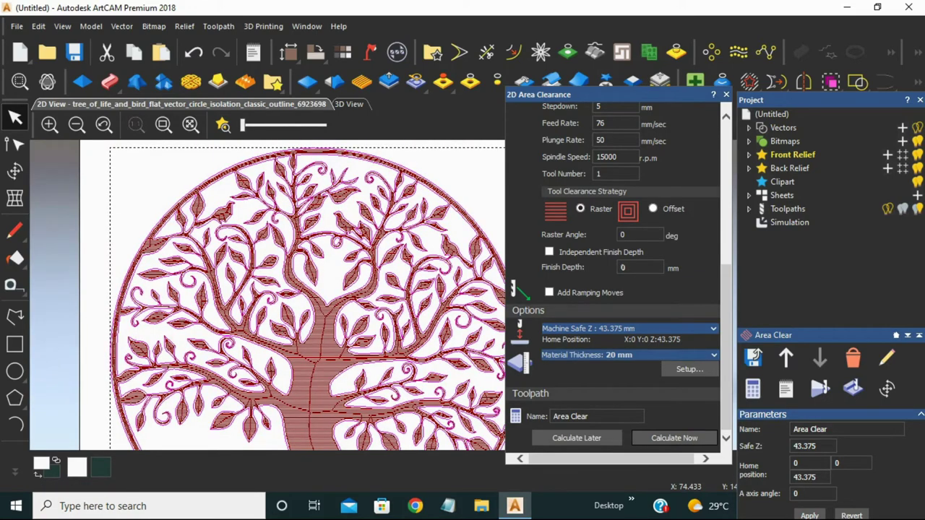
Step: Examine the raster area clearance over the whole tree and review its depth, tool and clearance strategy settings
scroll(292, 295, down, 1)
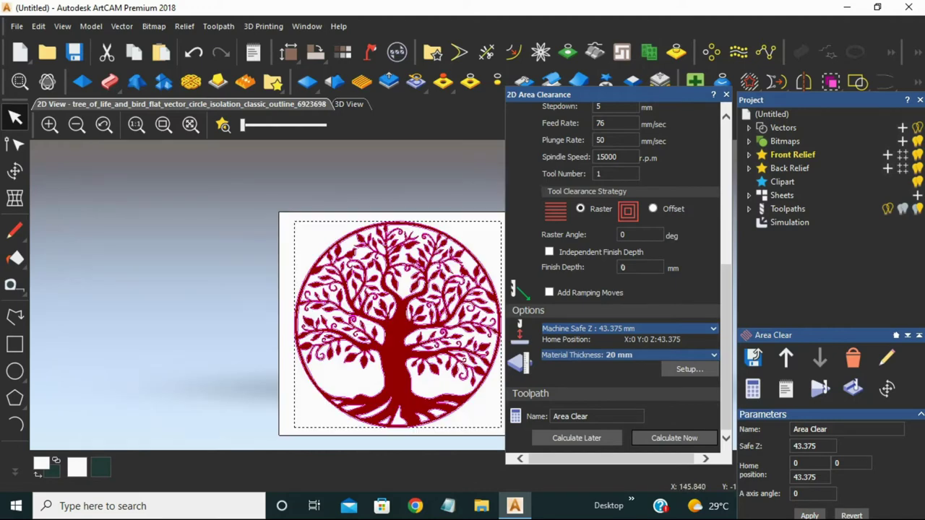
scroll(614, 275, up, 5)
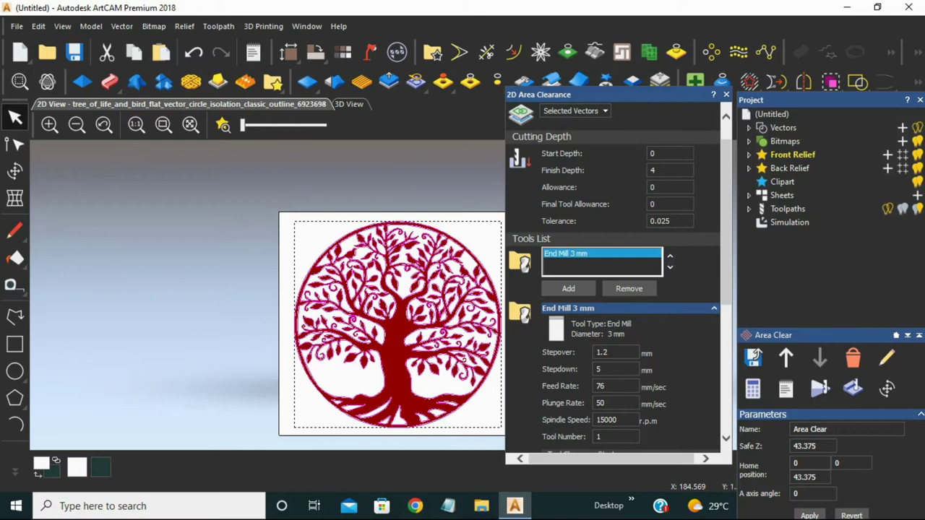
scroll(614, 274, down, 5)
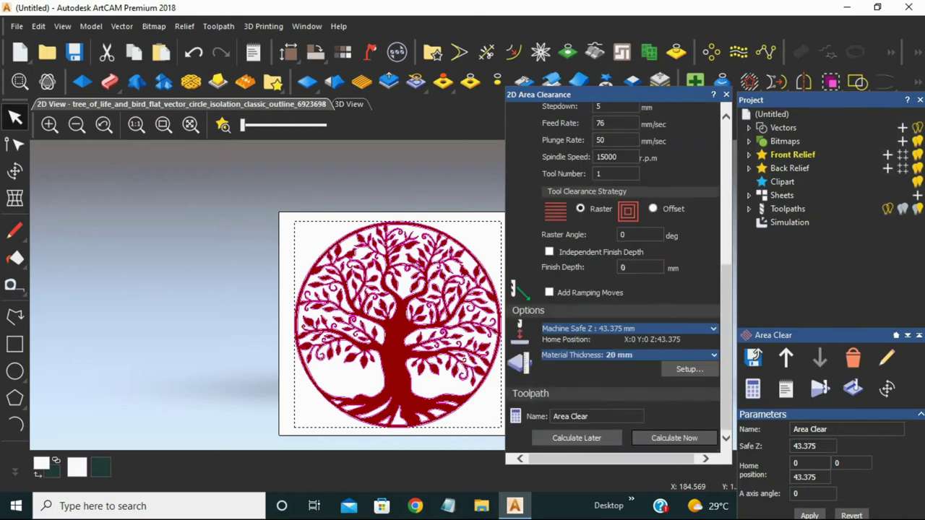
scroll(614, 275, up, 1)
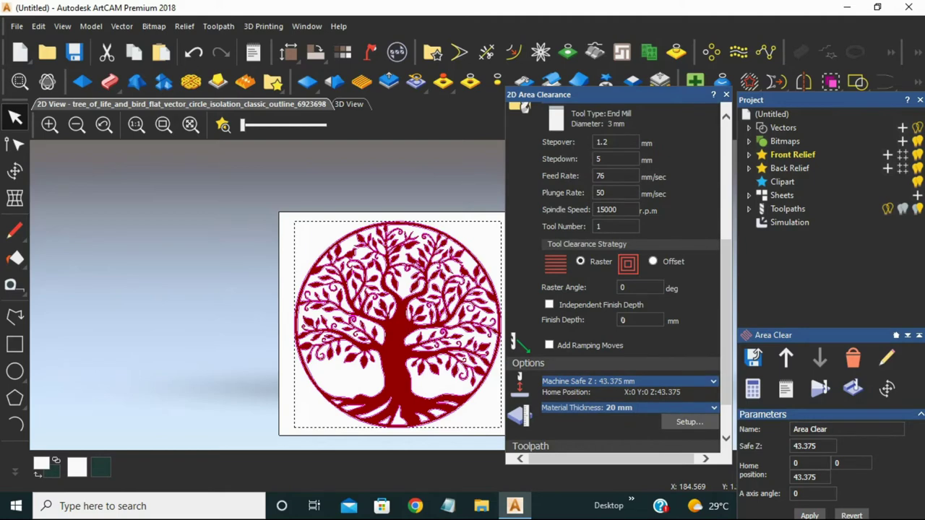
scroll(614, 274, up, 5)
scroll(614, 275, down, 6)
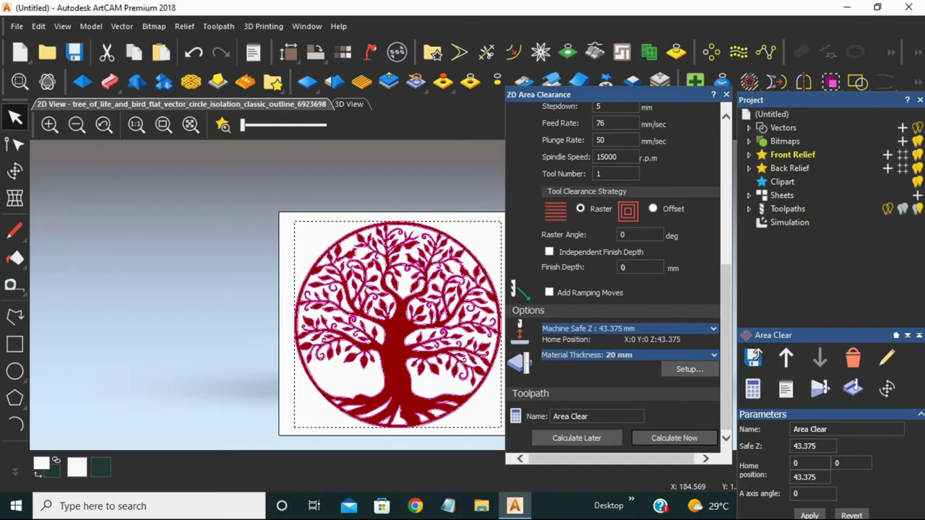
scroll(614, 275, up, 5)
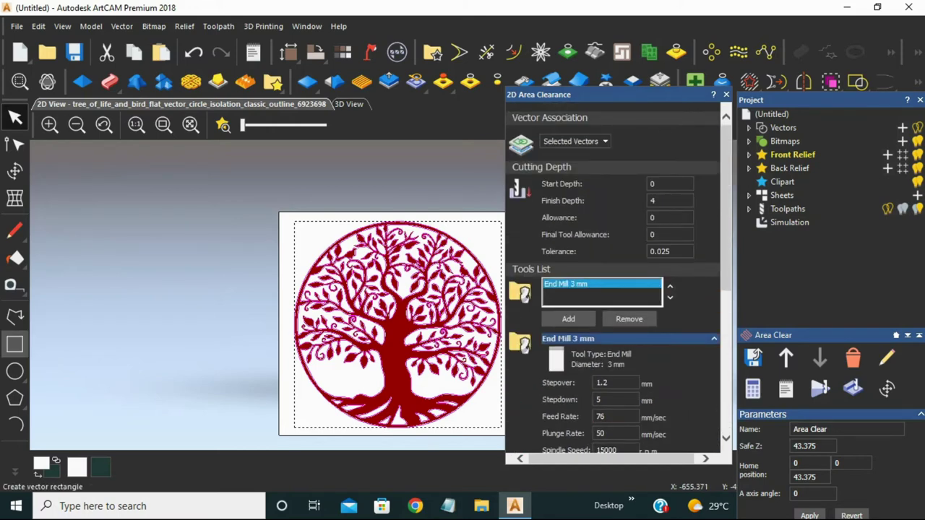
Step: Create a rectangle of about 424 by 400 mm around the tree, matching the edges of the model
click(14, 344)
scroll(477, 295, down, 1)
drag(355, 209, 474, 320)
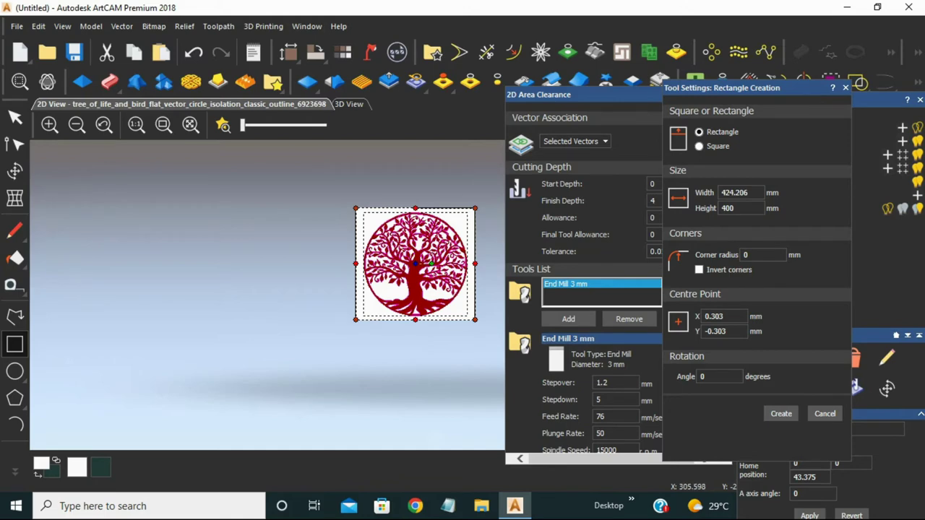
click(781, 414)
click(845, 88)
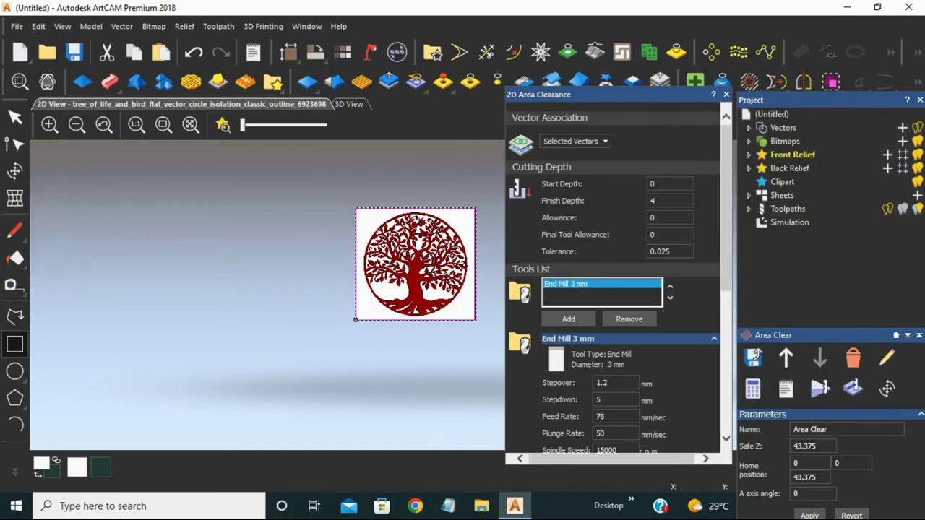
click(136, 125)
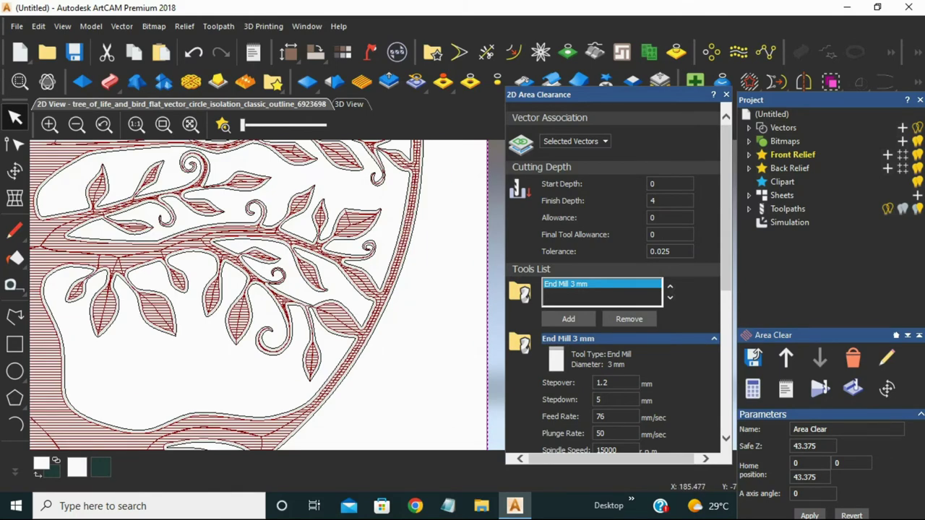
Step: Add the tree's outer circle and all the vectors between and around the branches to the rectangle's selection
shift+click(392, 288)
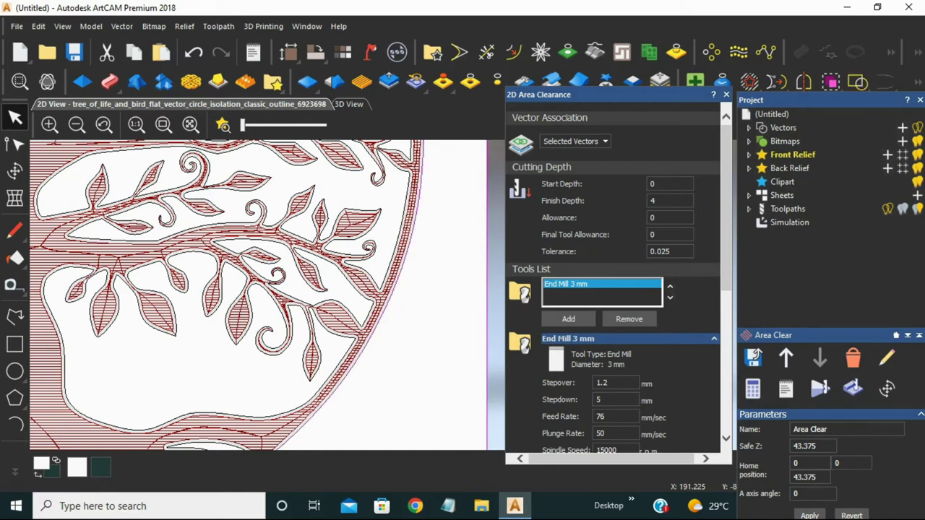
shift+click(309, 241)
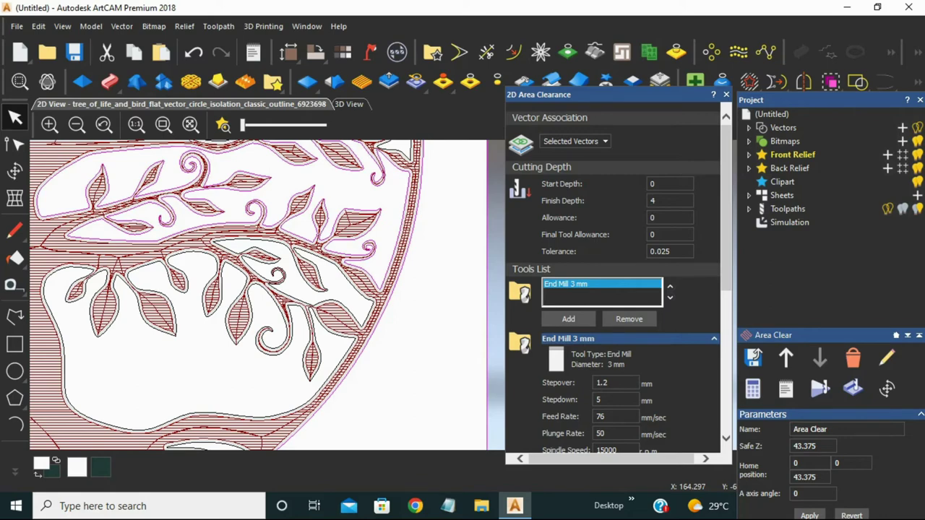
shift+click(273, 269)
scroll(273, 268, down, 1)
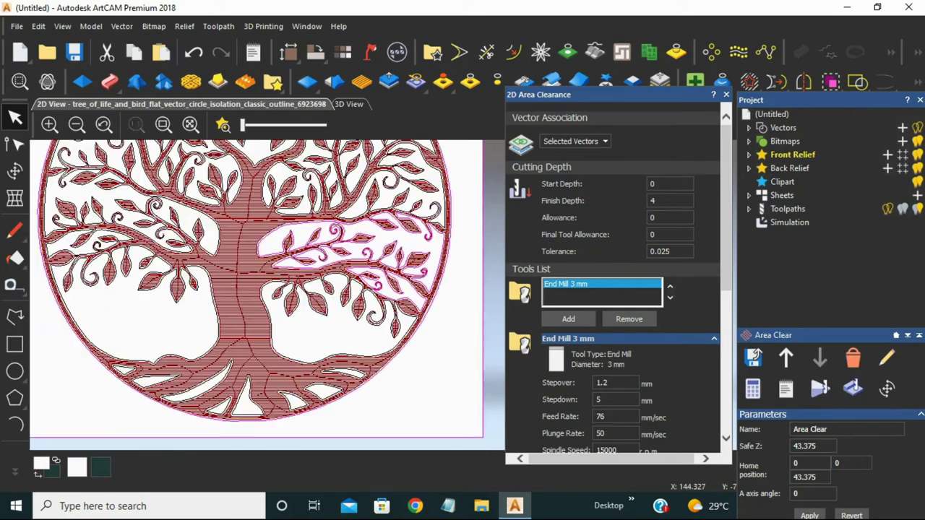
scroll(272, 269, down, 2)
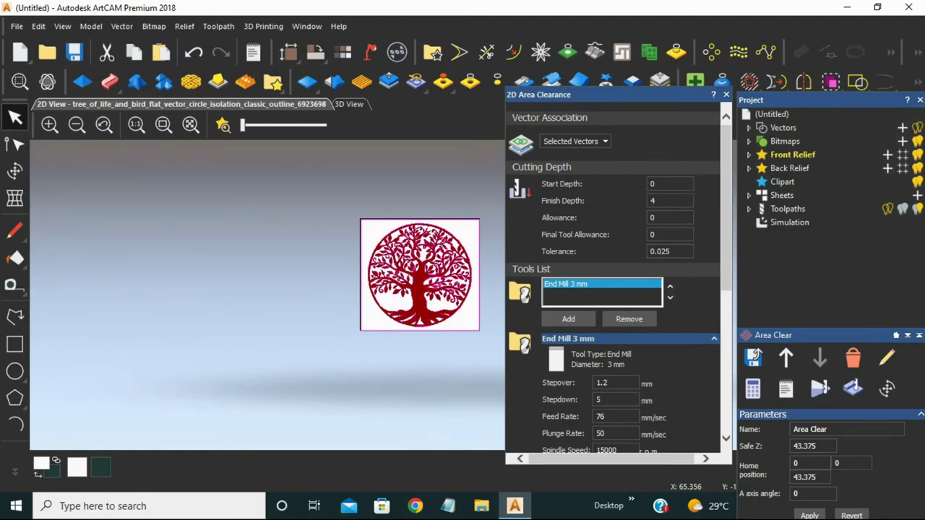
scroll(471, 305, up, 4)
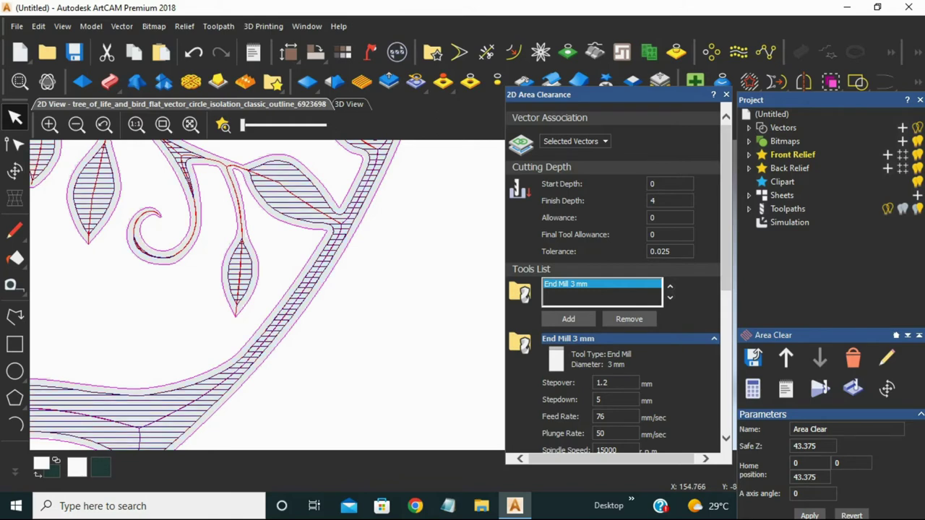
Step: Calculate the raster area clearance with the 3 mm end mill between the selected rectangle and tree vectors, and finish the toolpath setup
scroll(366, 224, up, 3)
middle_drag(372, 228, 582, 317)
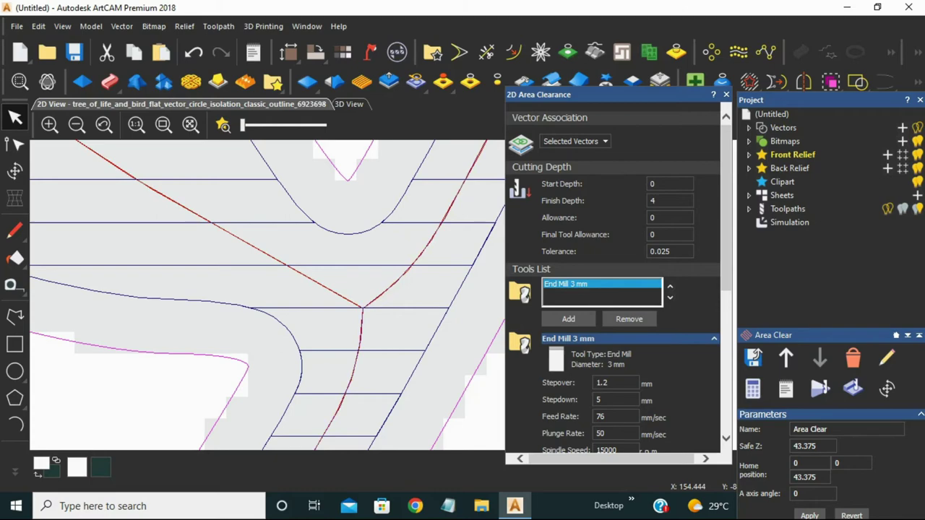
scroll(475, 294, down, 6)
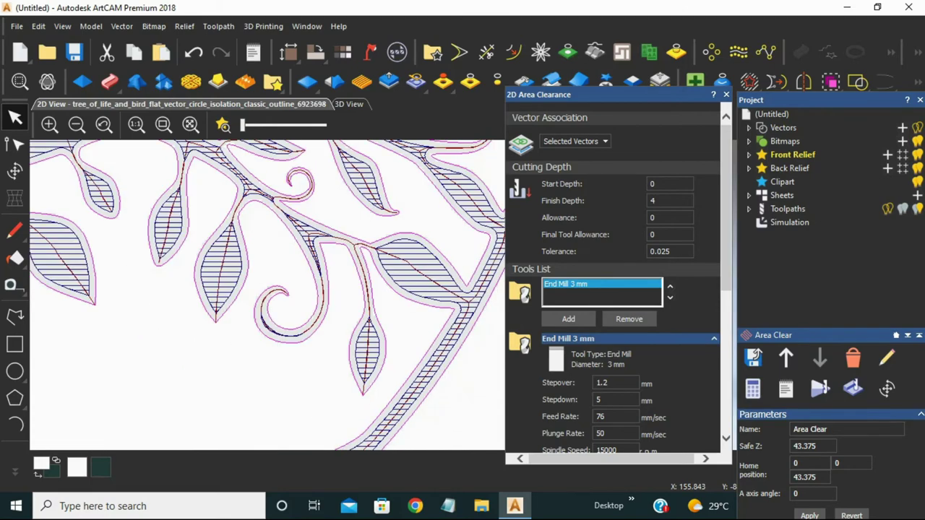
scroll(614, 289, down, 5)
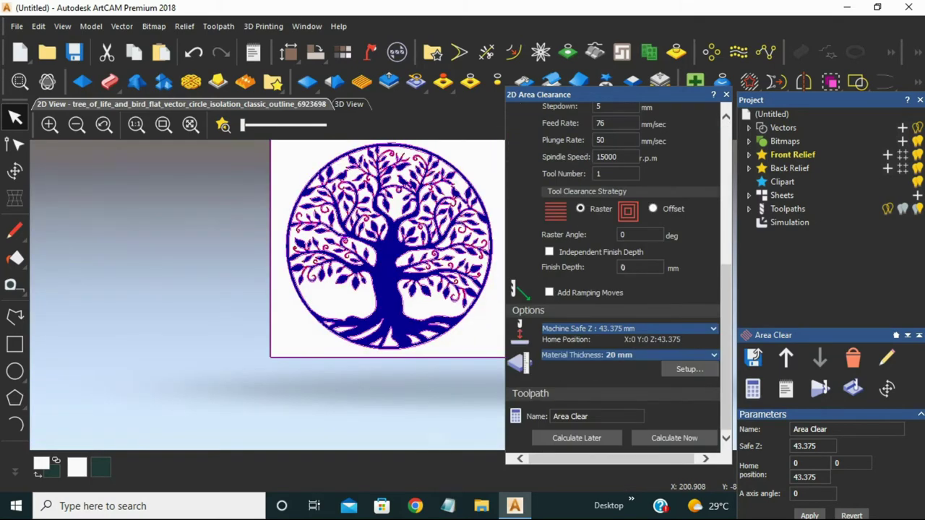
click(674, 438)
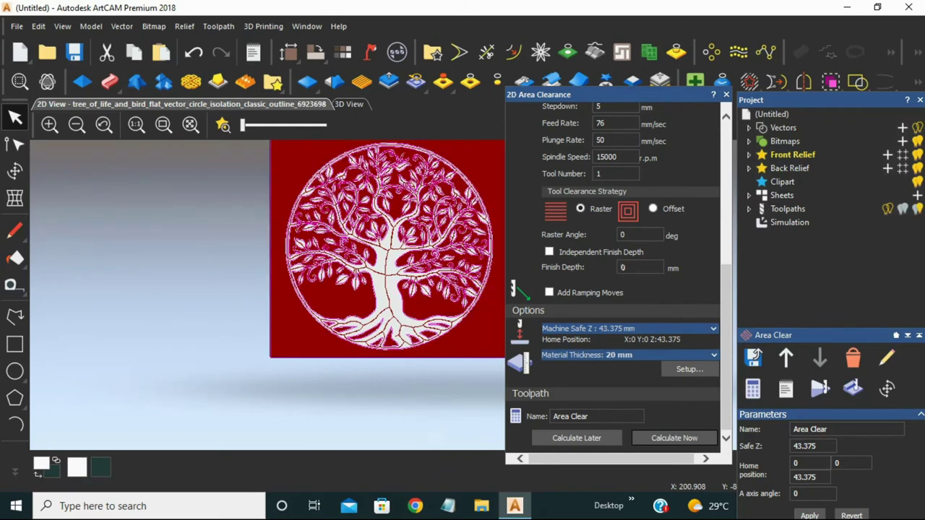
scroll(477, 295, down, 2)
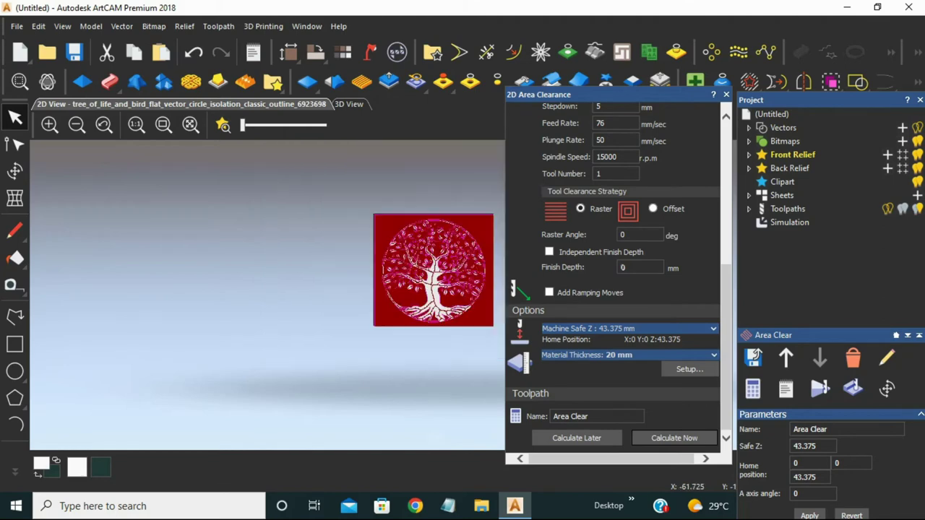
scroll(483, 276, up, 2)
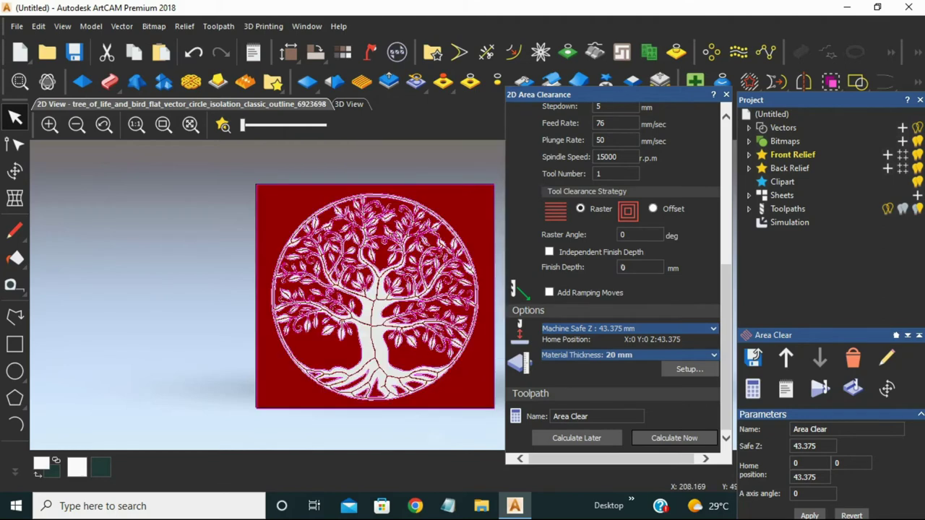
click(726, 95)
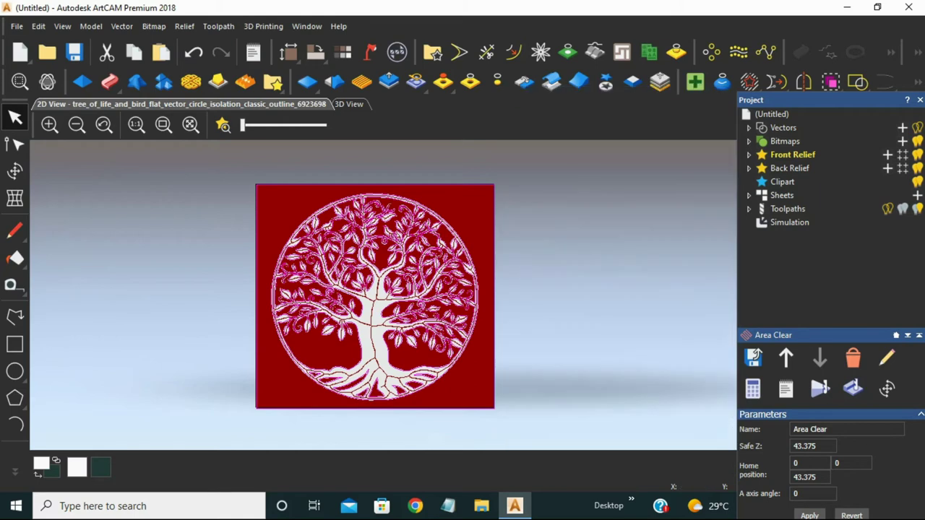
Step: Simulate the area clearance toolpath in the 3D view at fast speed
click(819, 389)
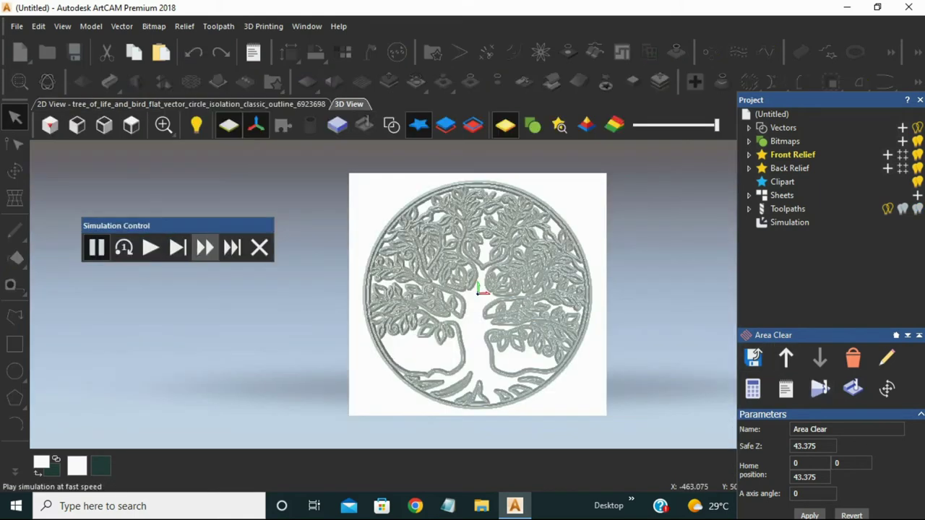
click(204, 248)
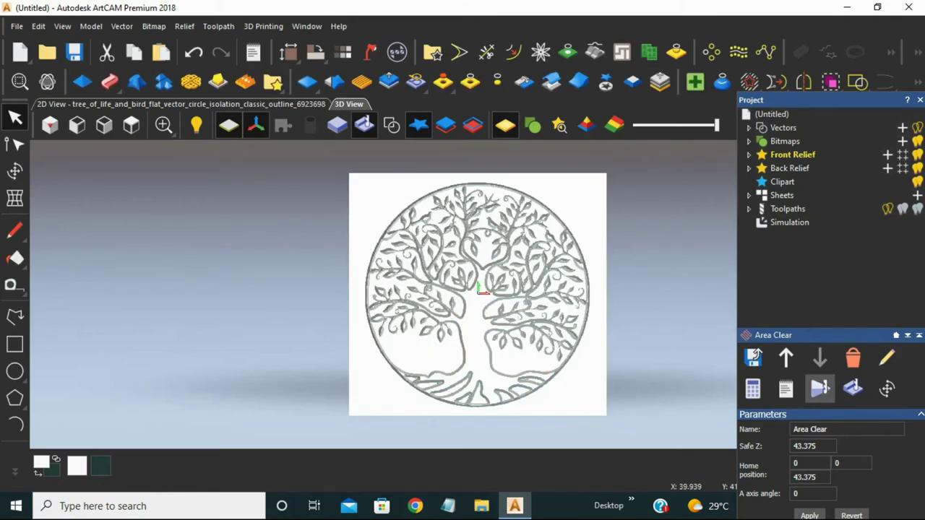
scroll(503, 274, up, 1)
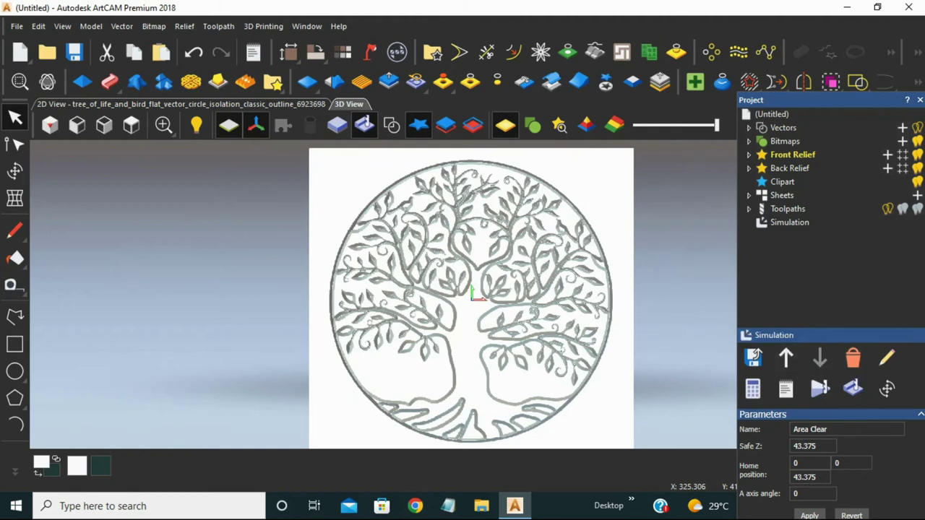
Step: Render the simulation in the 24ct Satin Finish material and inspect the carved tree up close at an angle
click(789, 222)
click(801, 463)
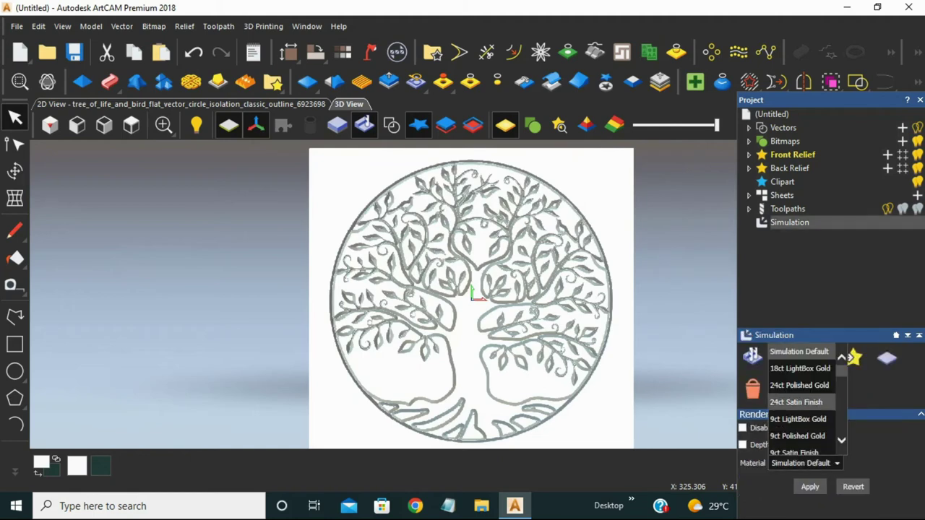
click(795, 401)
click(809, 486)
scroll(504, 305, up, 2)
drag(504, 305, 567, 343)
scroll(562, 256, up, 3)
scroll(220, 298, down, 3)
Step: Change the simulation's material to 9ct Satin Finish and apply it
click(803, 464)
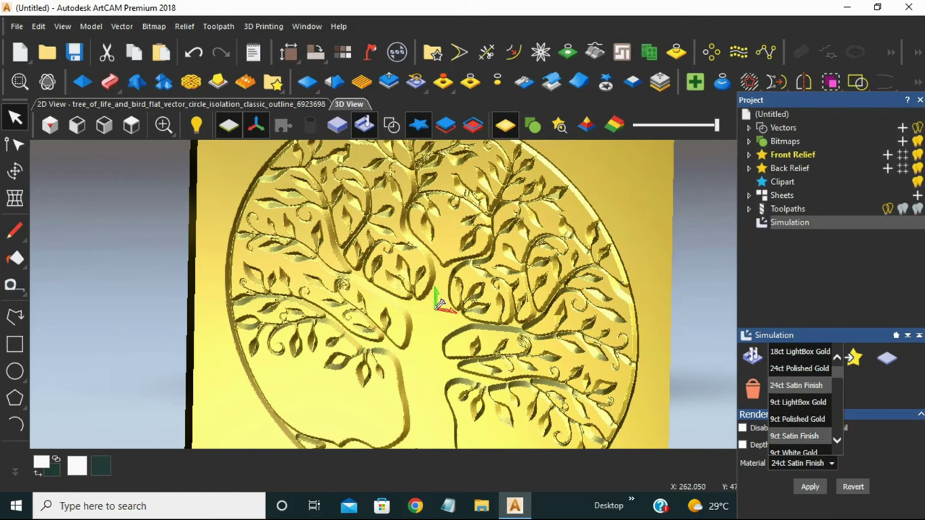
click(794, 435)
click(800, 463)
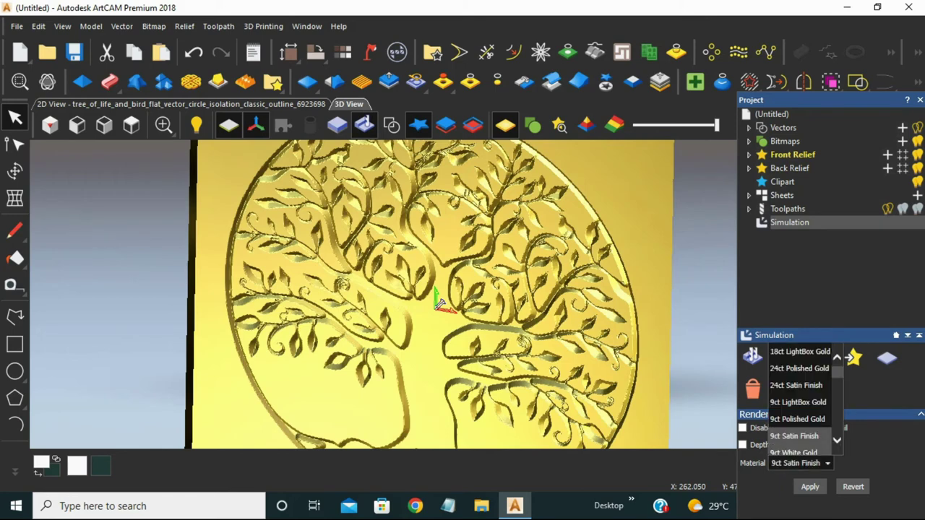
click(800, 463)
click(810, 486)
Step: Render the simulation in the Beech (H) wood material, view it from an angle and return to the view from above
click(802, 463)
scroll(801, 427, down, 2)
click(791, 386)
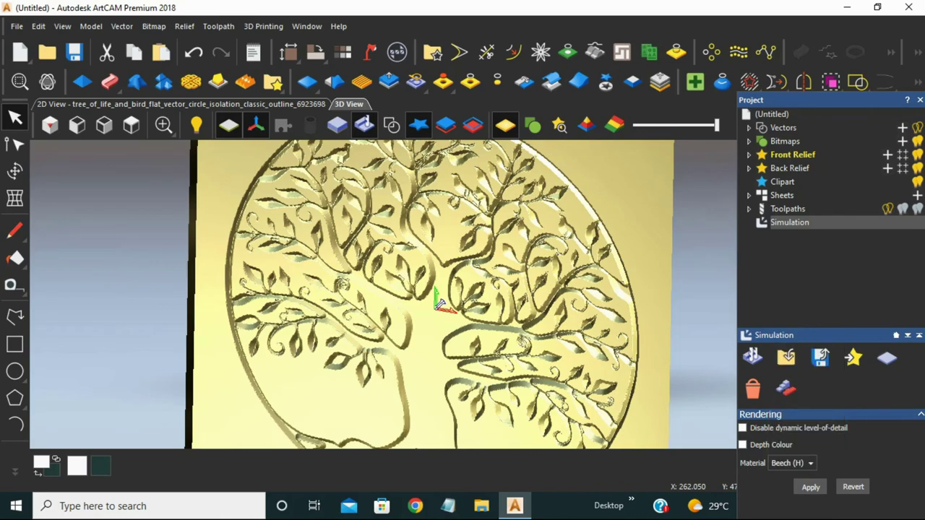
drag(454, 288, 506, 274)
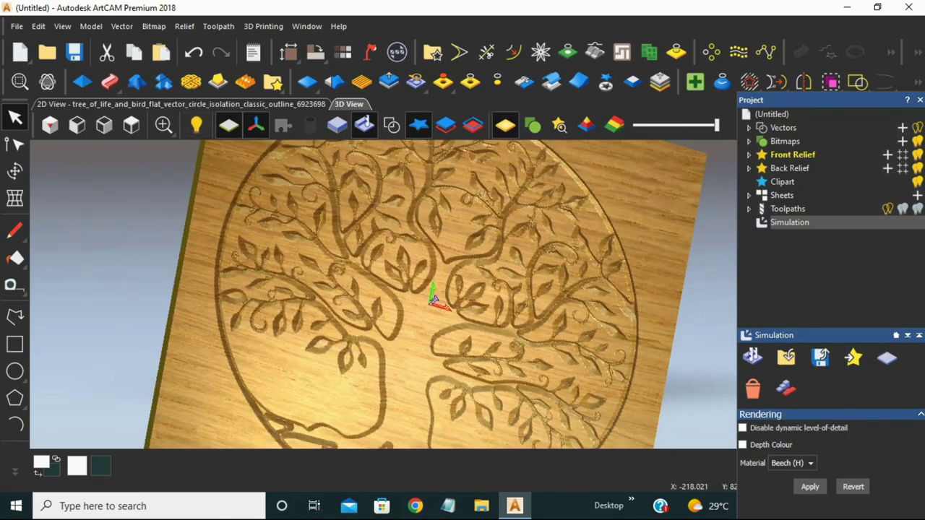
click(131, 125)
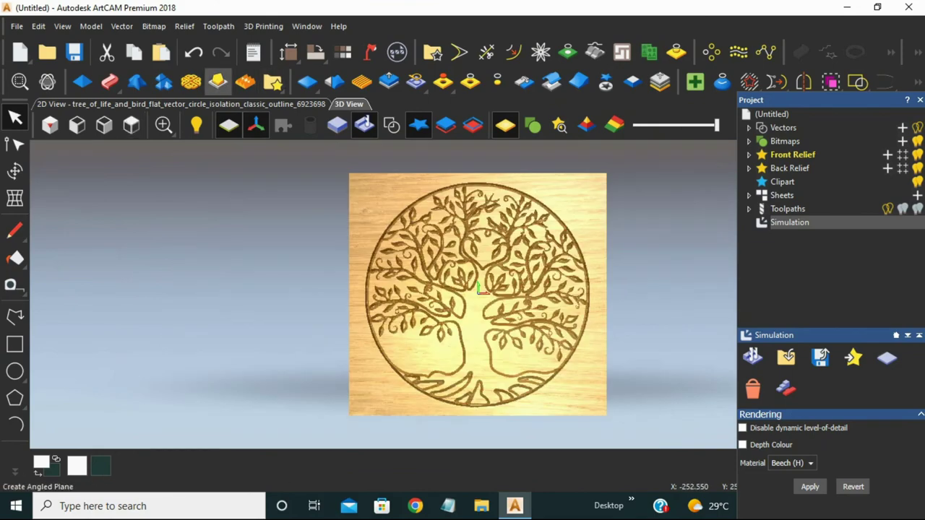
Step: Raise the 2D view's colour contrast to the maximum and select the area clearance's End Mill 3 mm toolpath
click(181, 104)
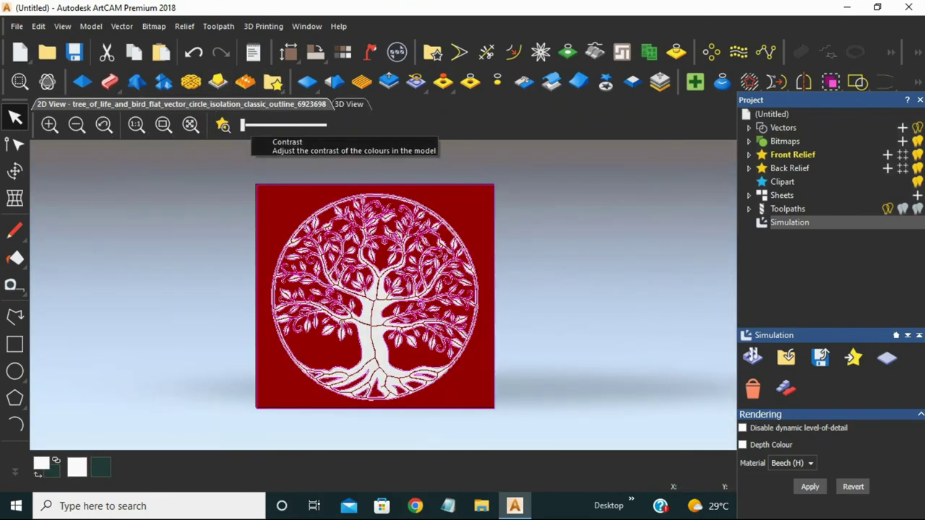
drag(243, 124, 326, 125)
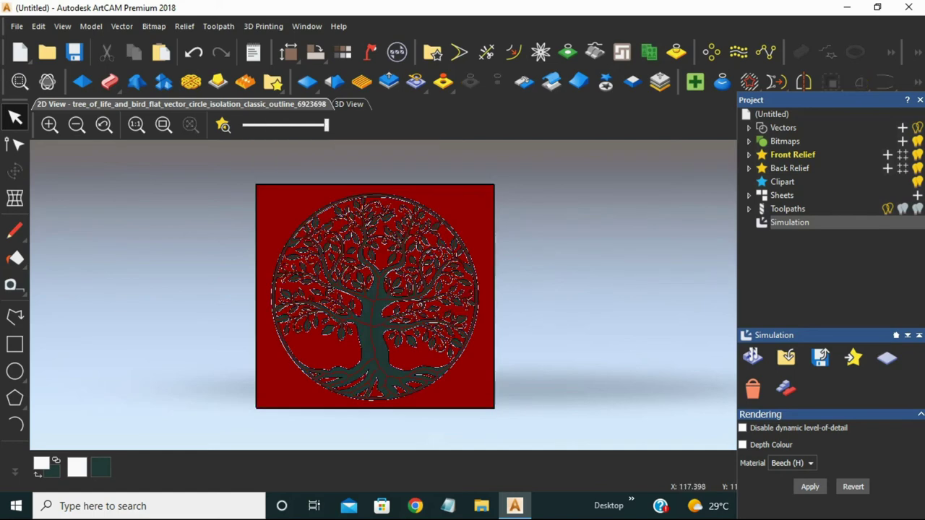
click(444, 352)
click(528, 353)
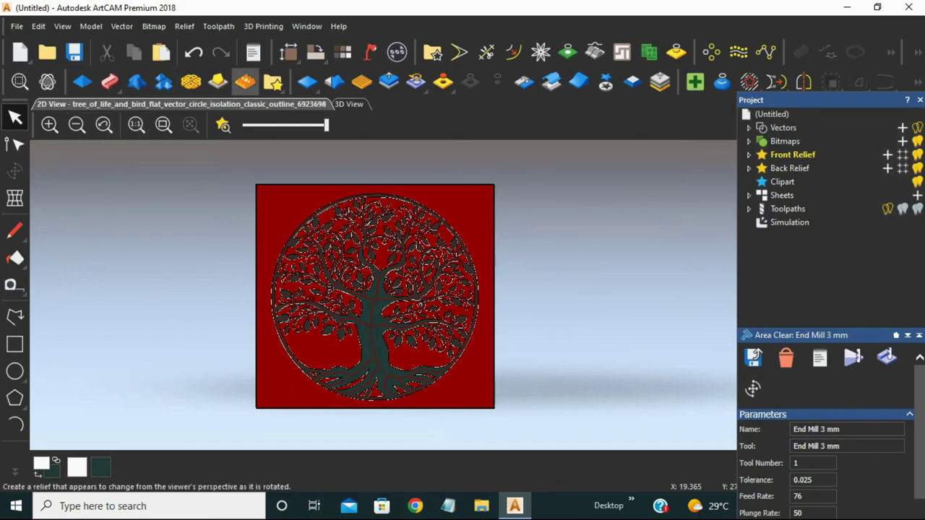
Step: Compare the active bitmap colours with the beech simulation of the tree in the 3D view
click(348, 104)
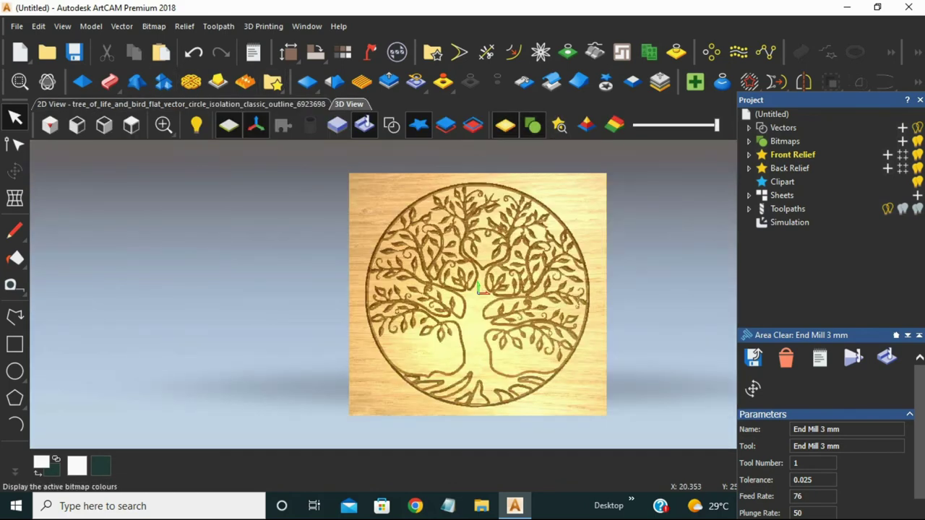
click(532, 125)
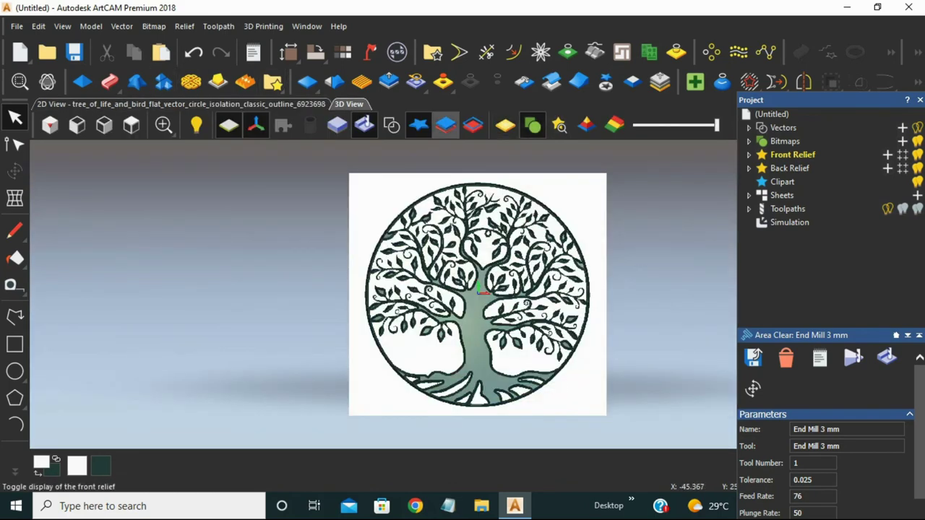
click(505, 125)
scroll(557, 270, up, 3)
scroll(431, 289, down, 2)
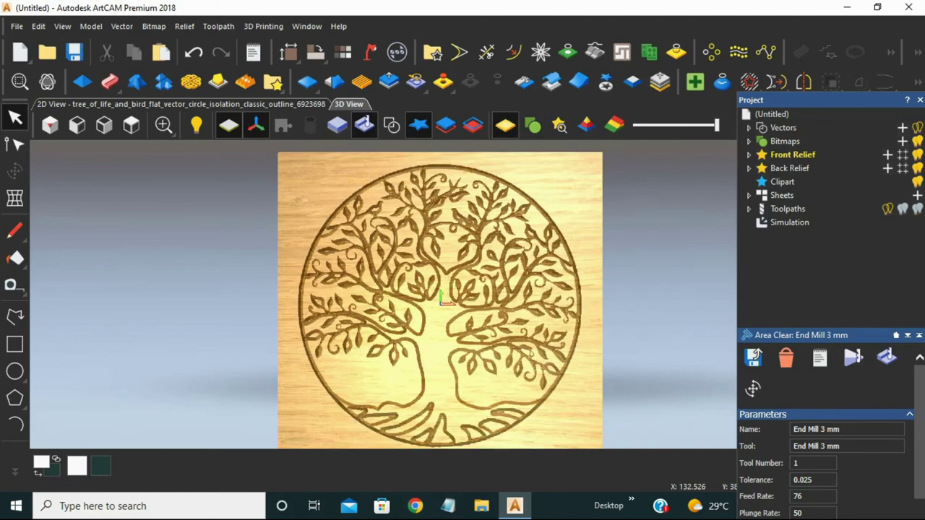
Step: Save only the Bevelled Carving V-Bit 32 mm 90 degree toolpath as a G-Code (mm) file named "tree"
click(753, 357)
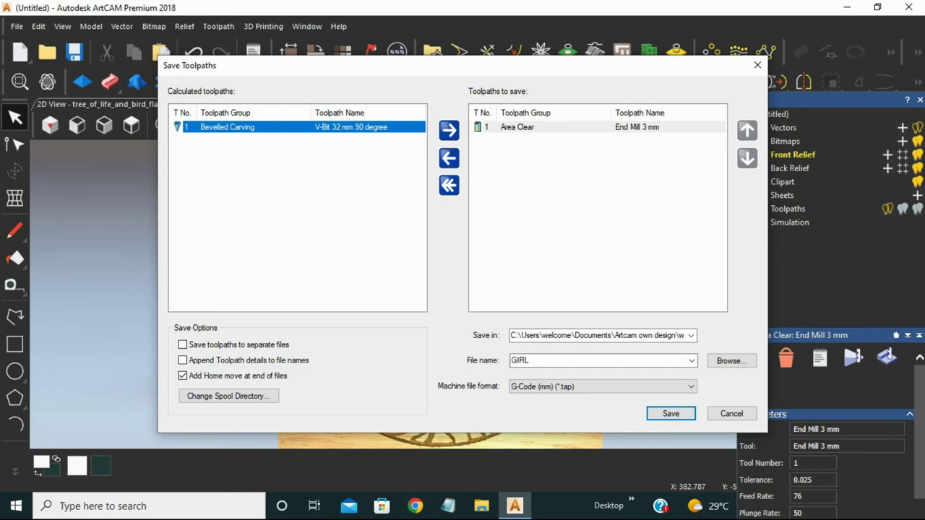
click(449, 158)
click(448, 131)
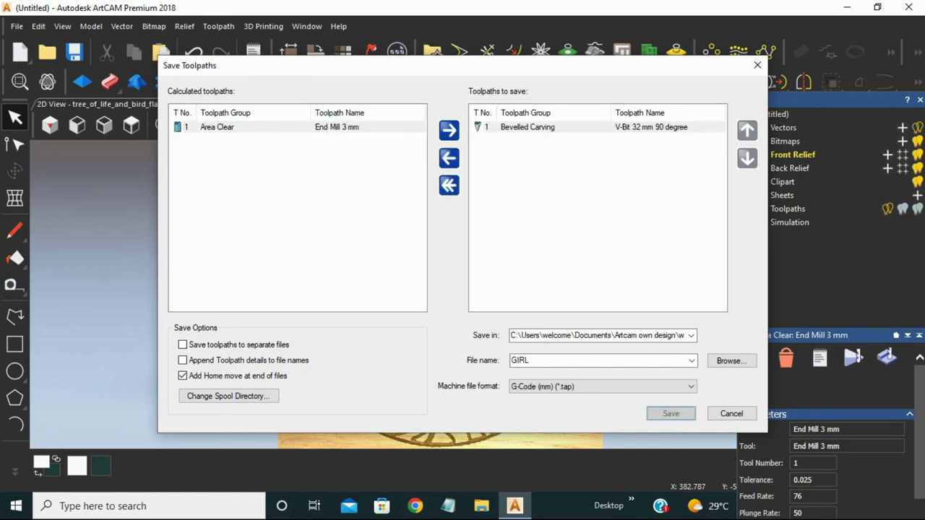
double_click(521, 361)
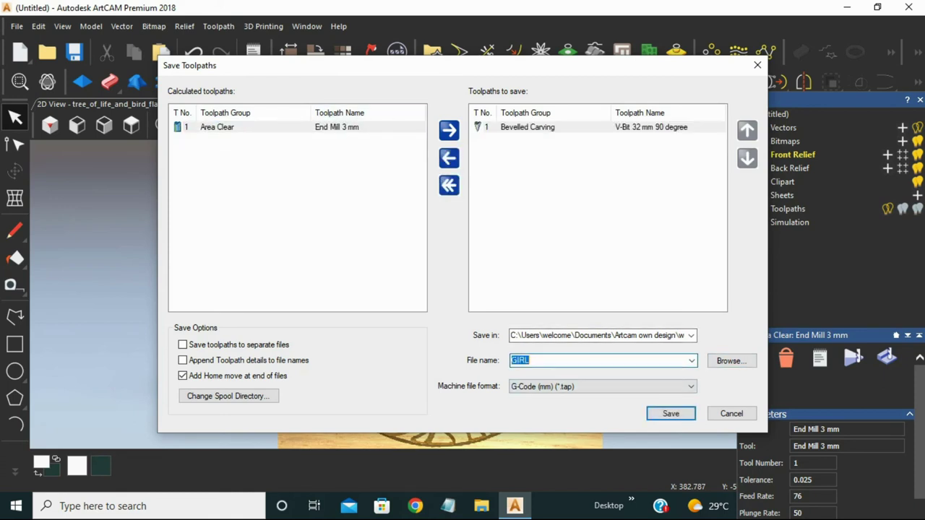
text(tree)
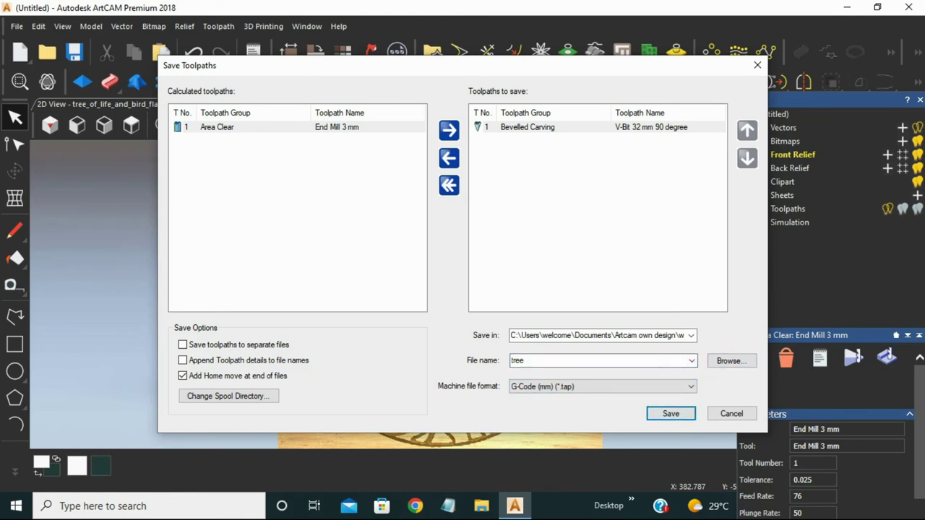
Step: Replace the bevelled carving with the Area Clear End Mill 3 mm toolpath and save it as "tree" in the waste folder
click(449, 159)
click(218, 127)
click(449, 130)
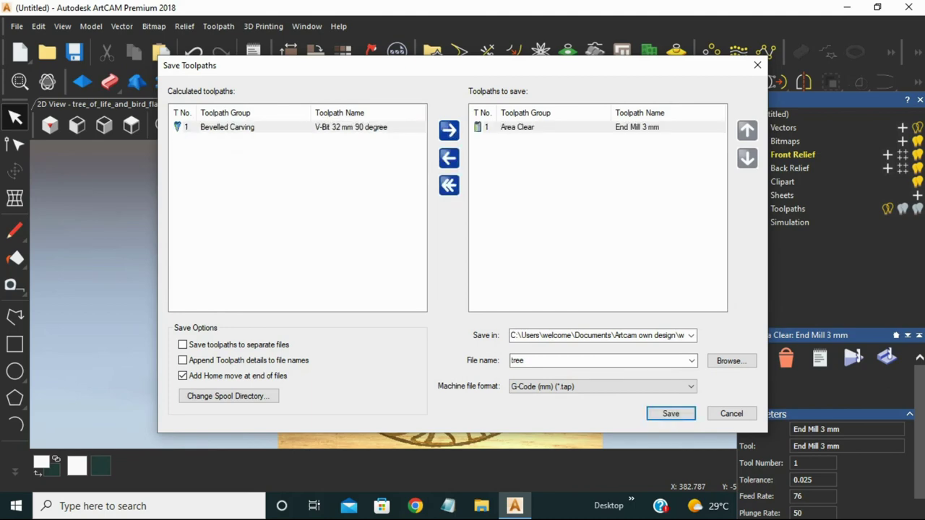
click(731, 361)
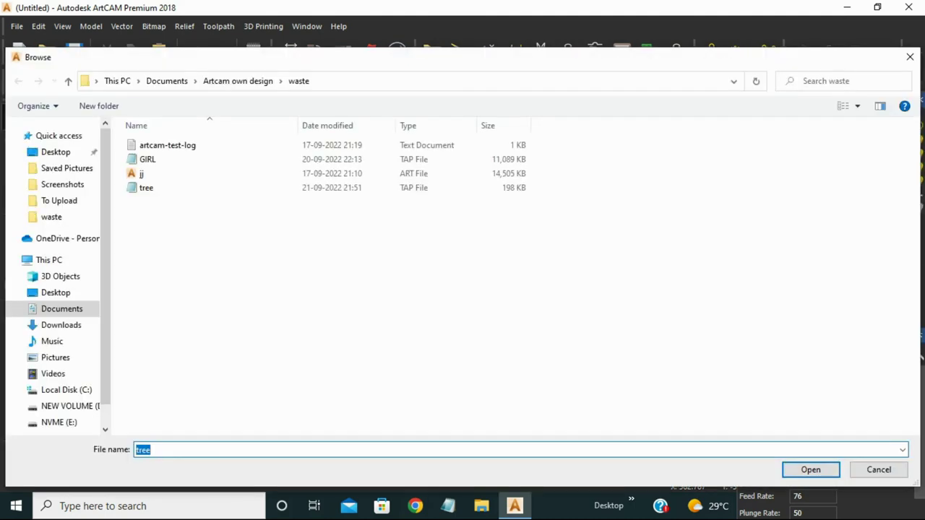
key(Return)
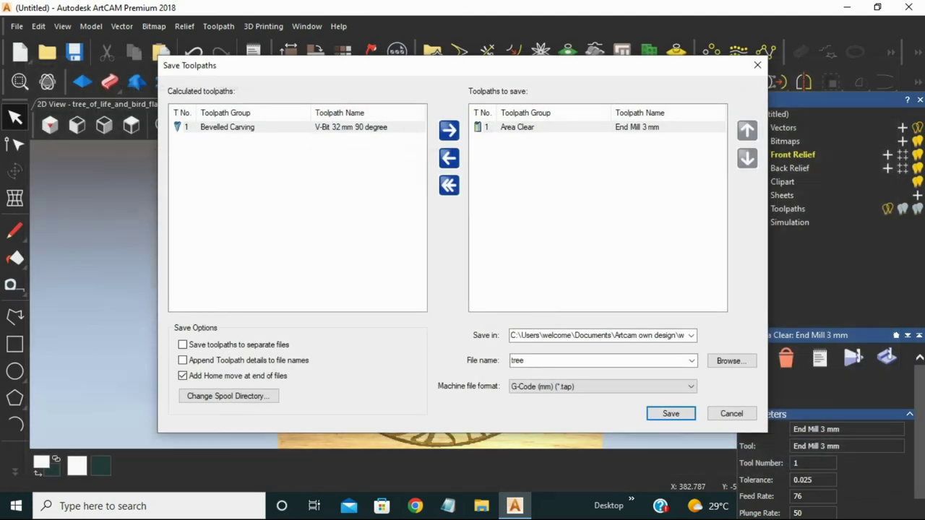
key(Return)
key(Return)
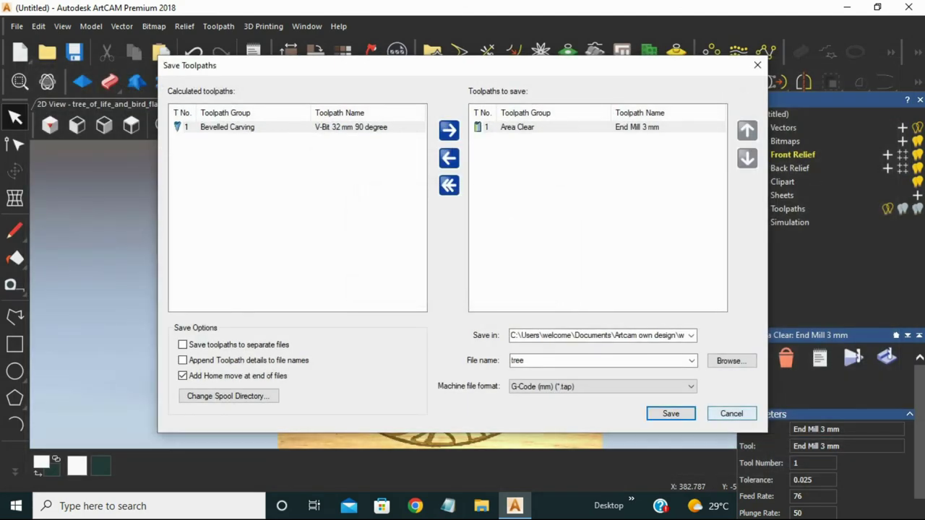
Step: Dismiss the toolpath saving dialog and exit the program
click(715, 413)
click(908, 7)
click(411, 279)
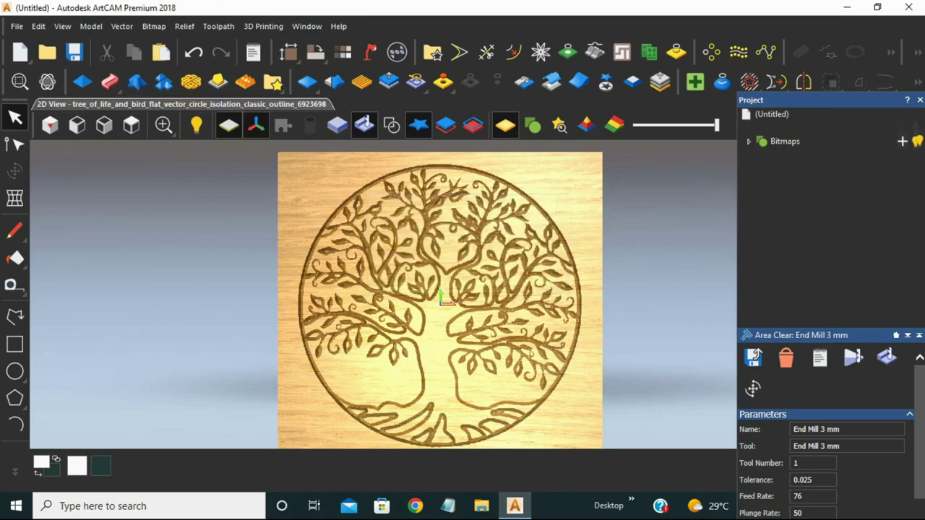